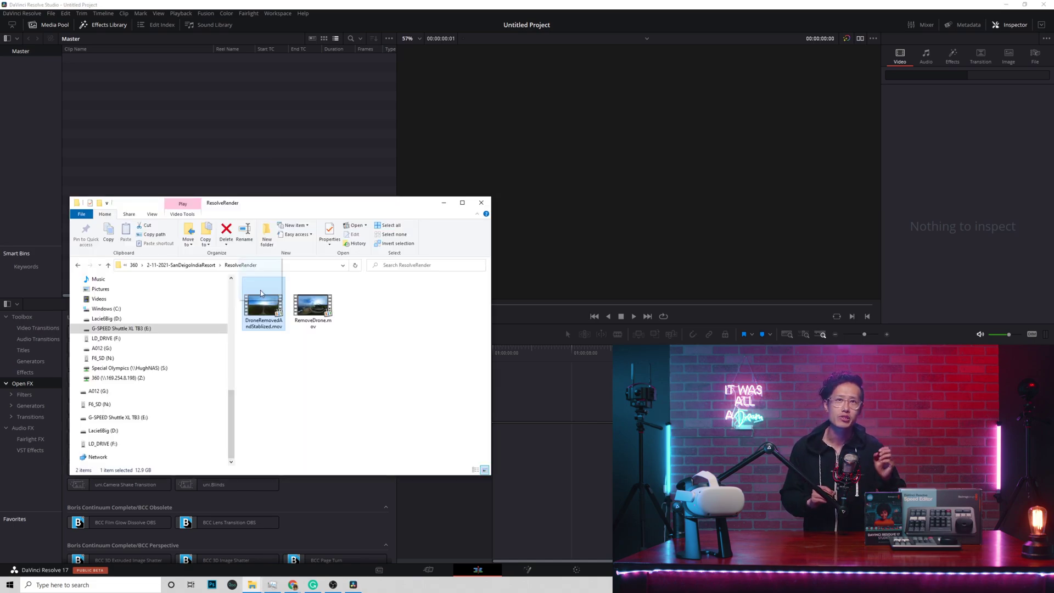
Step: Add DroneRemovedAndStablized.mov from File Explorer to the Media Pool
{"action": "left_click_drag", "start_coordinate": [260, 289], "coordinate": [240, 127]}
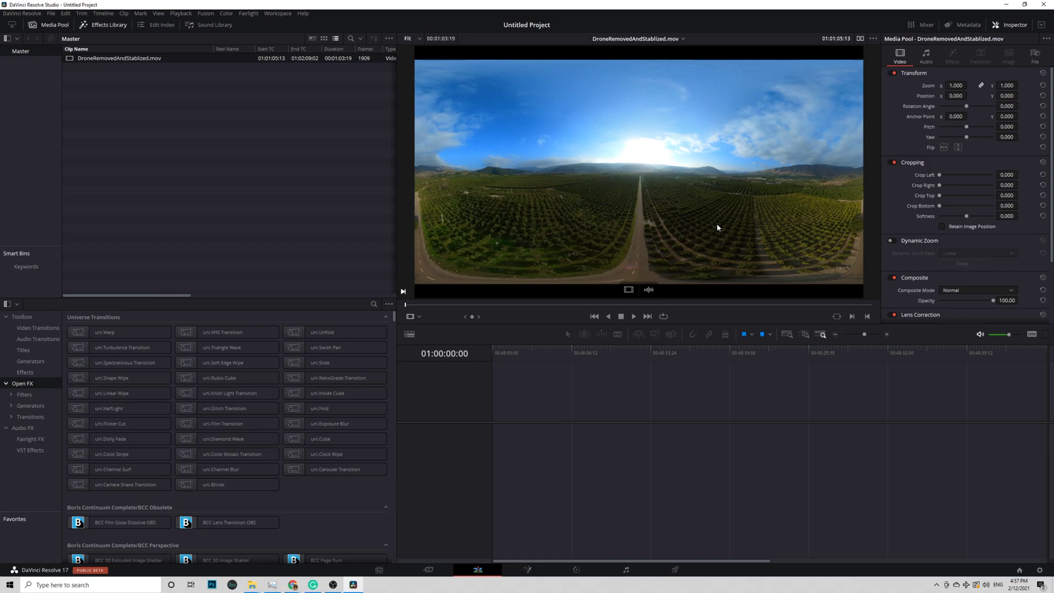
Step: In Project Settings, set the timeline processing resolution to 5760 x 2880
{"action": "left_click", "coordinate": [1039, 570]}
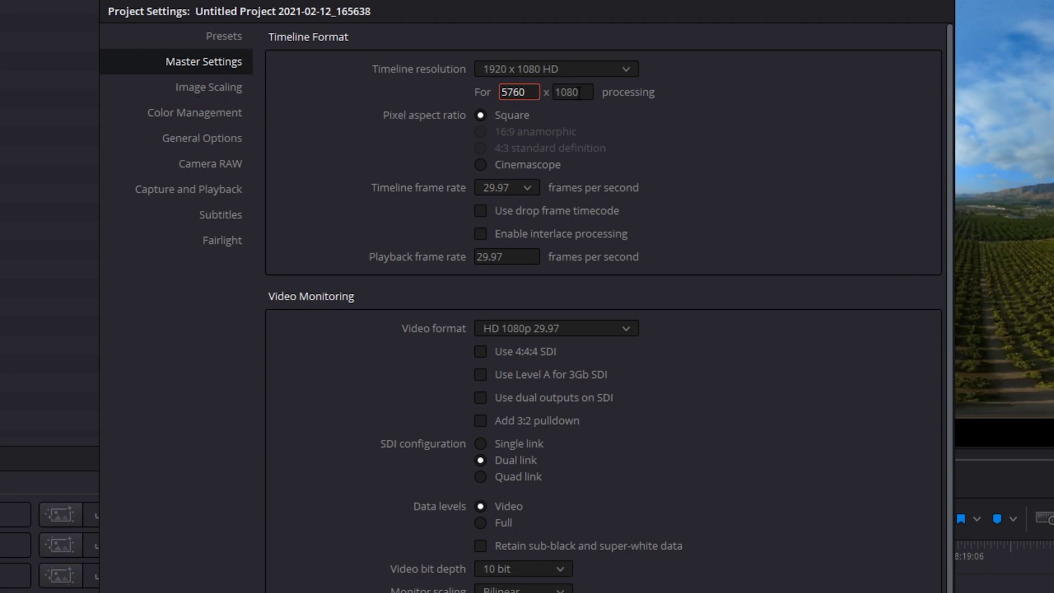
{"action": "type", "text": "2880"}
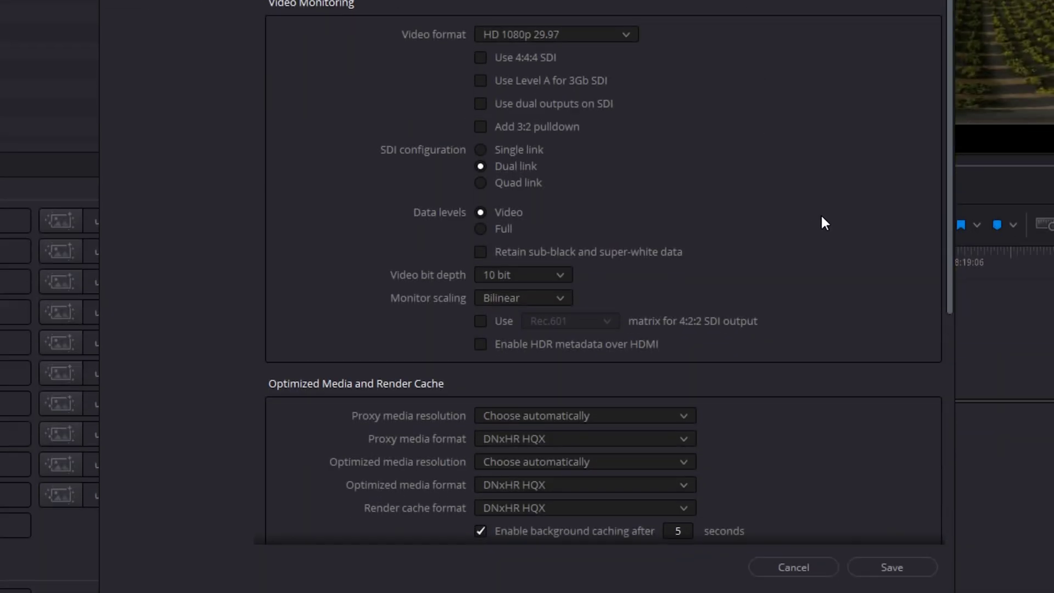
{"action": "scroll", "coordinate": [820, 213], "scroll_direction": "down", "scroll_amount": 2}
Step: Set proxy, optimized media and render cache formats to DNxHR LB and save the settings
{"action": "left_click", "coordinate": [541, 391]}
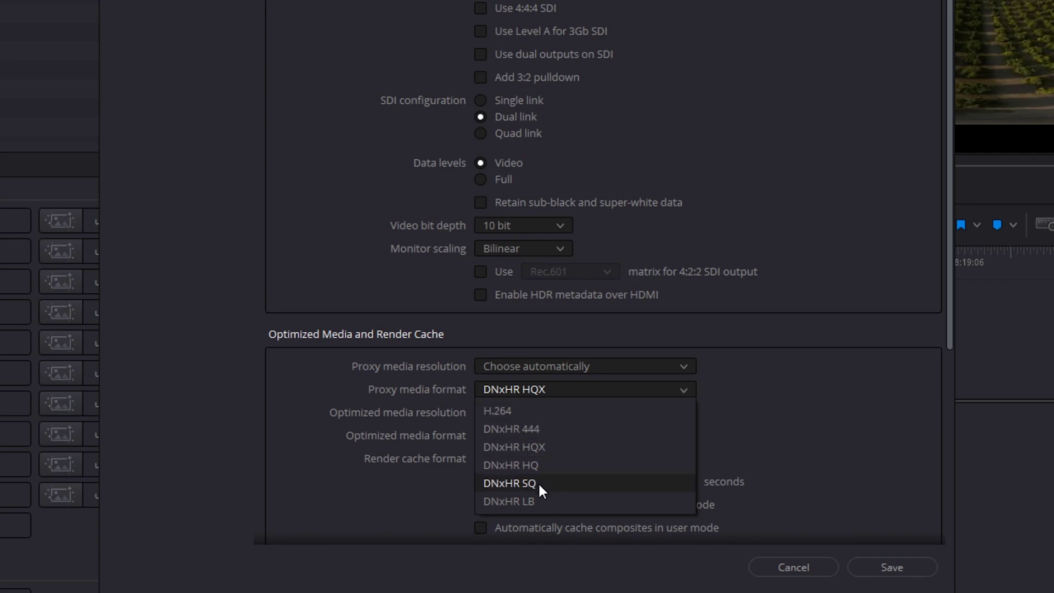
{"action": "left_click", "coordinate": [531, 502]}
{"action": "left_click", "coordinate": [539, 433]}
{"action": "left_click", "coordinate": [537, 564]}
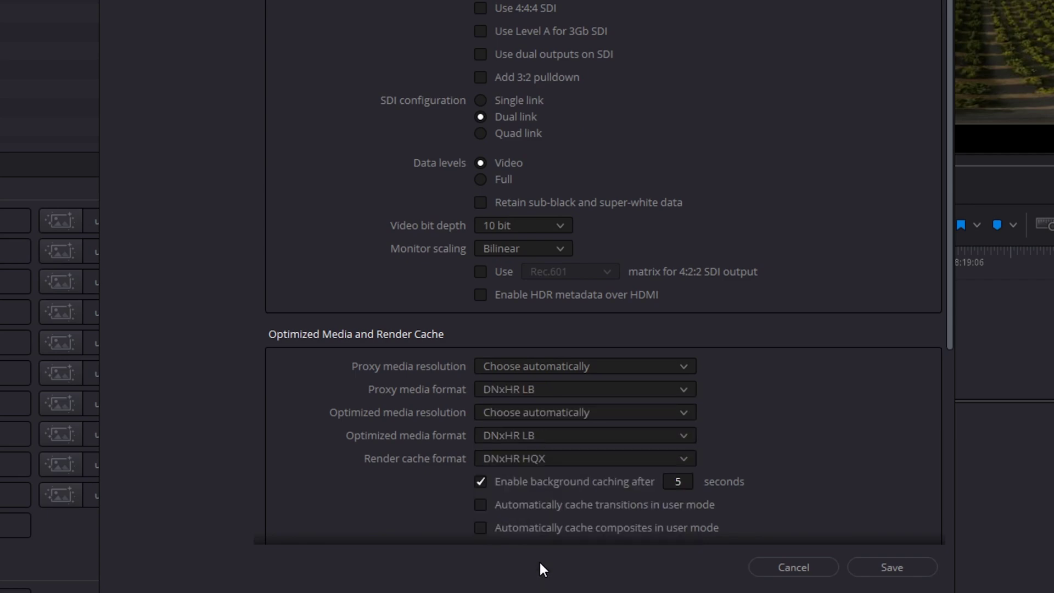
{"action": "left_click", "coordinate": [542, 458]}
{"action": "left_click", "coordinate": [532, 586]}
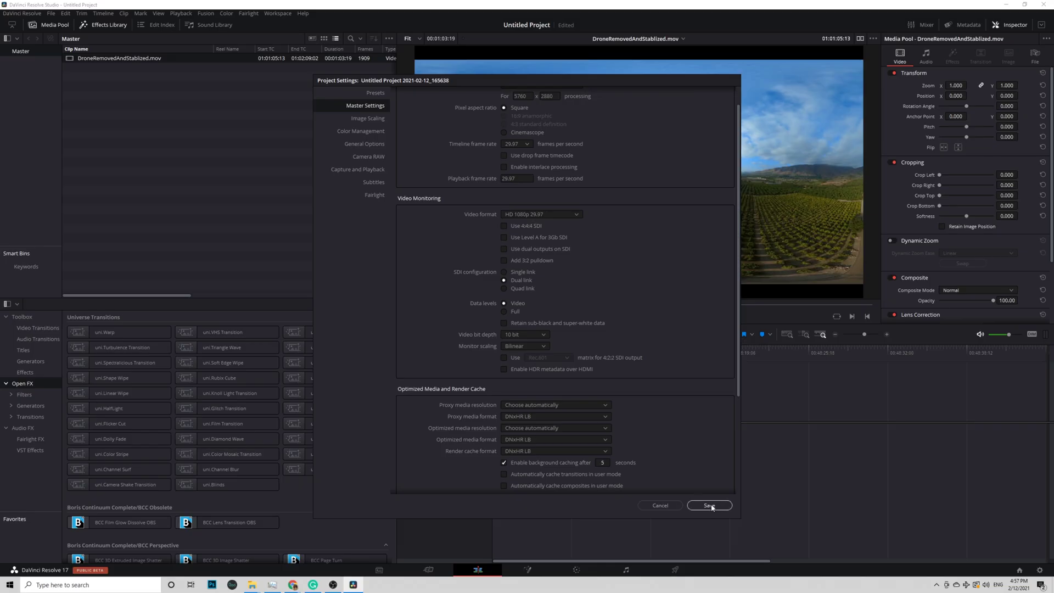
{"action": "left_click", "coordinate": [891, 568]}
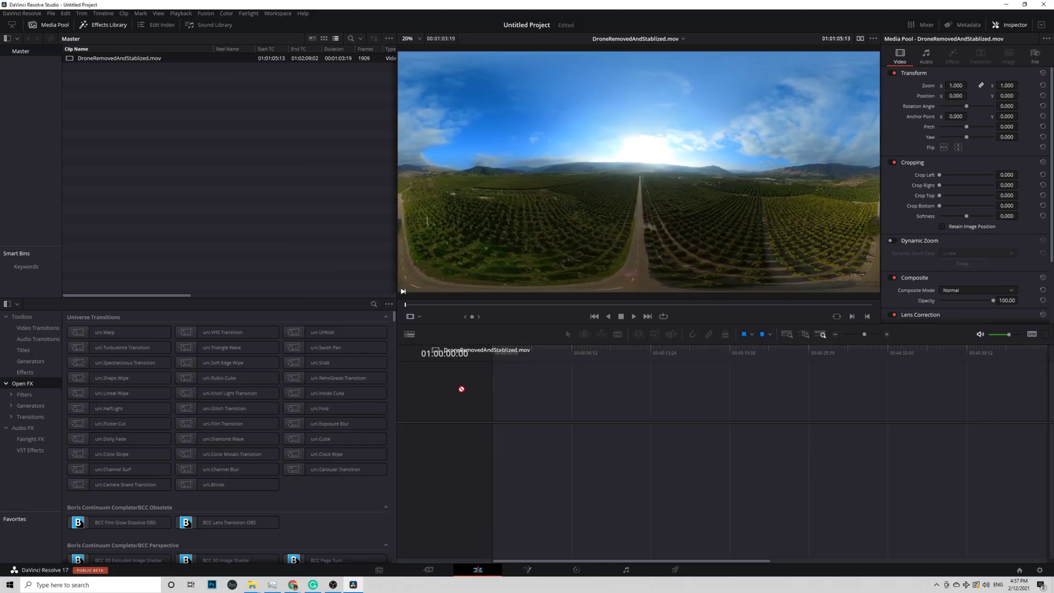
Step: Create Timeline 1 from the drone clip and put the playhead inside the clip
{"action": "left_click_drag", "start_coordinate": [461, 389], "coordinate": [517, 437]}
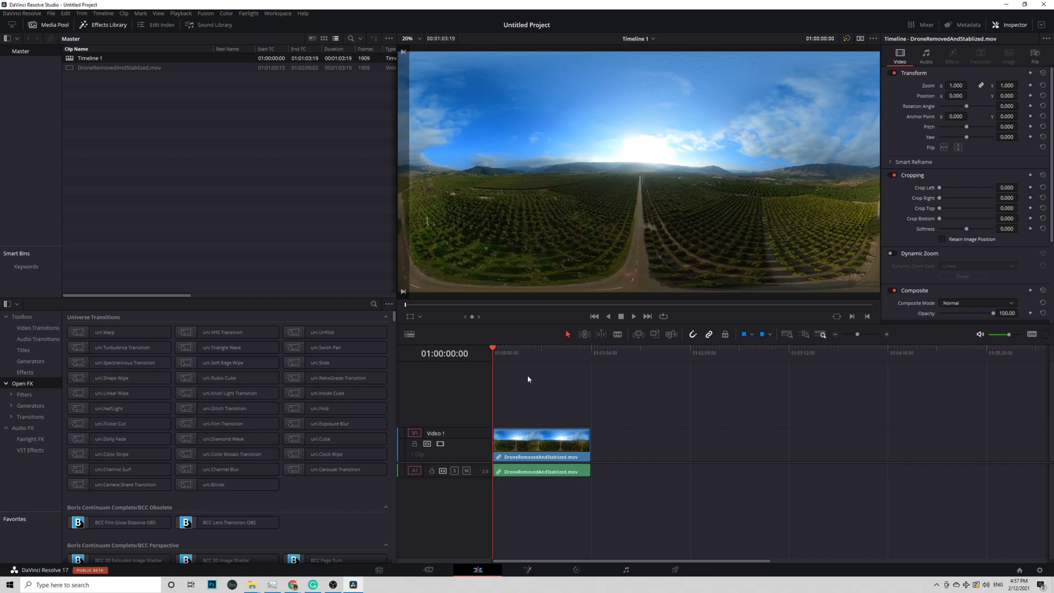
{"action": "left_click", "coordinate": [526, 353]}
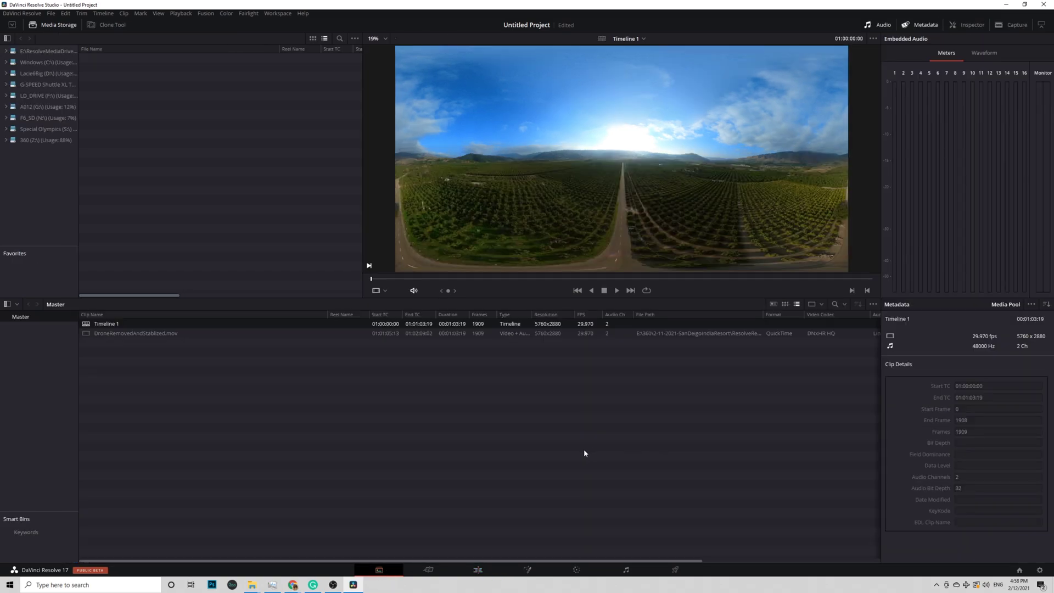
Step: Generate optimized media for DroneRemovedAndStablized.mov, then go to the Fusion page
{"action": "left_click", "coordinate": [165, 333]}
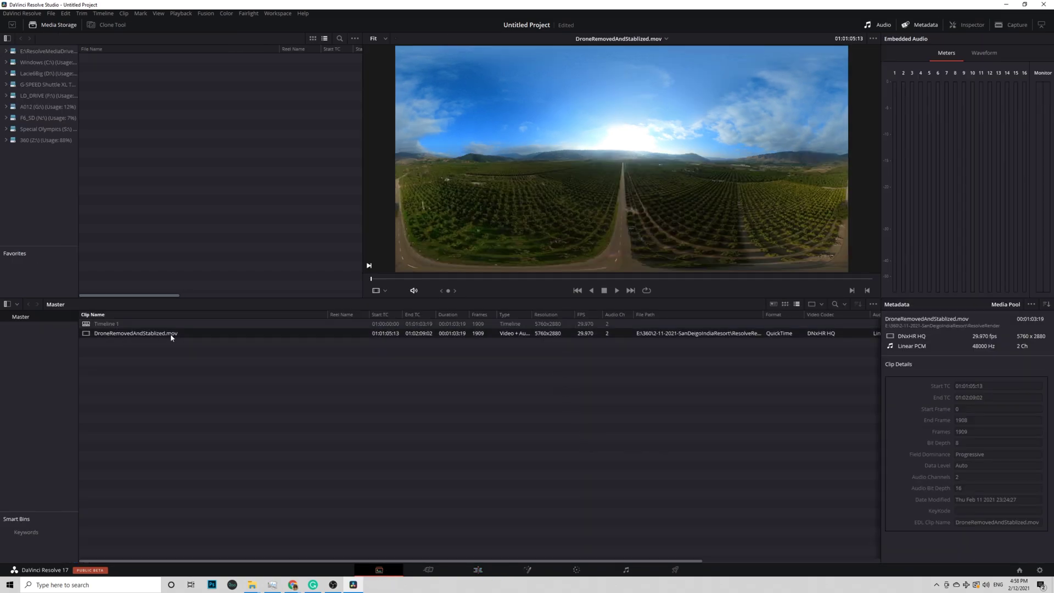
{"action": "right_click", "coordinate": [155, 335]}
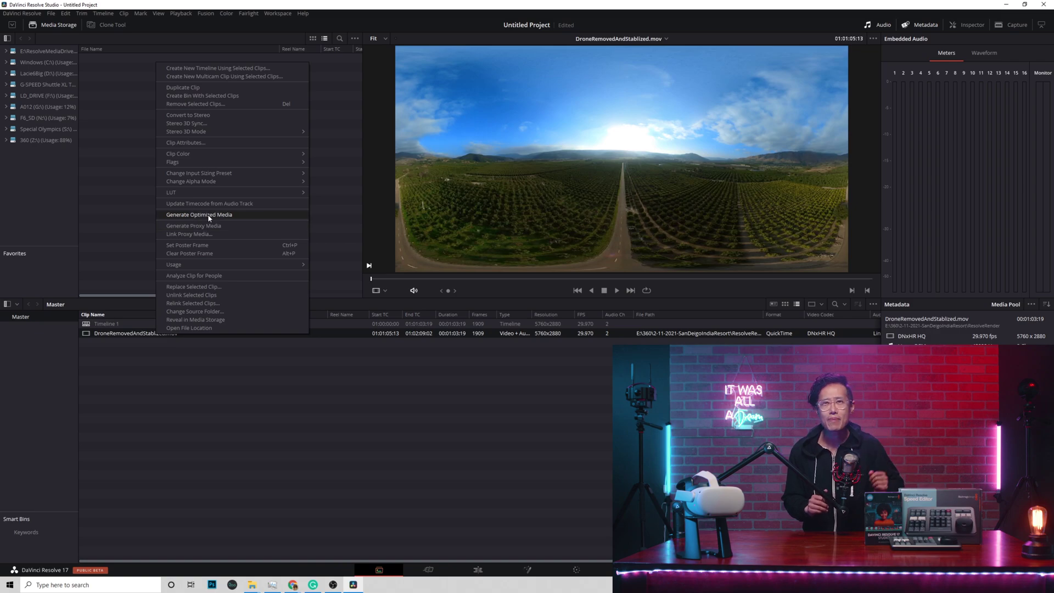
{"action": "left_click", "coordinate": [208, 214]}
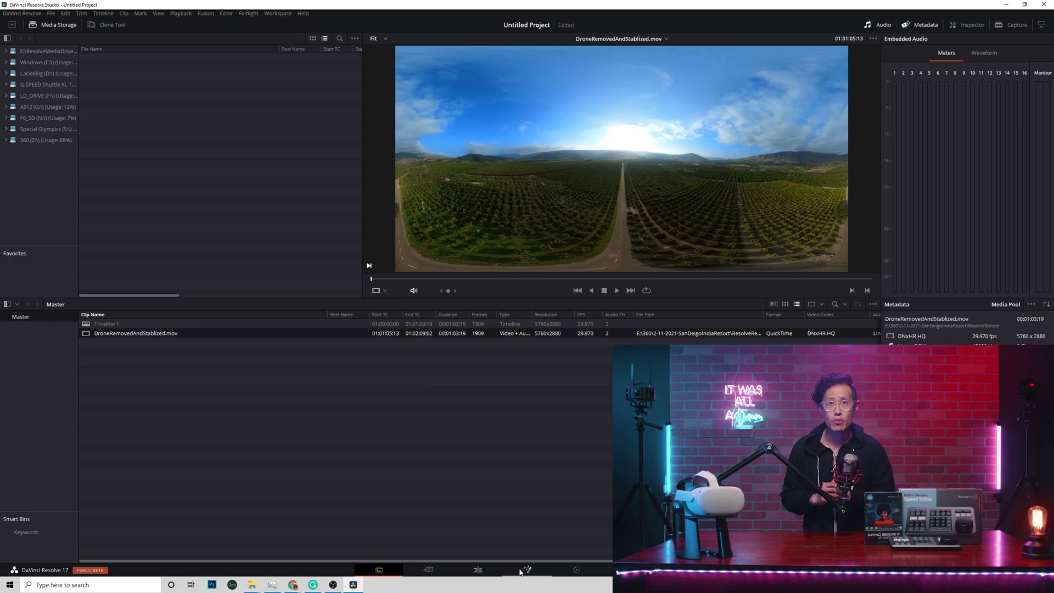
{"action": "left_click", "coordinate": [528, 570]}
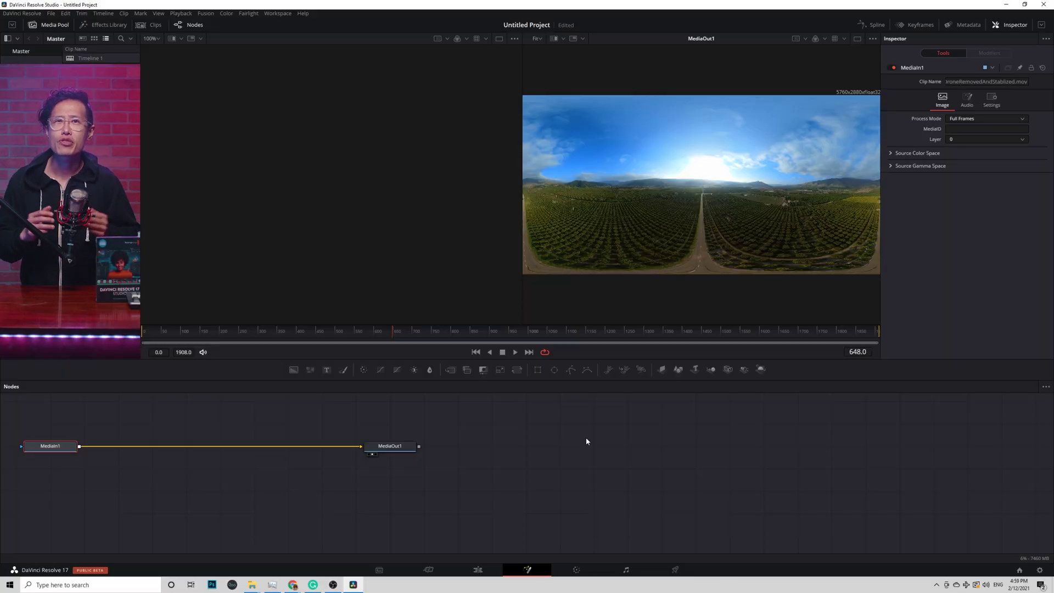
Step: Deselect the MediaIn1 node by clicking empty space in the node graph
{"action": "left_click", "coordinate": [545, 421]}
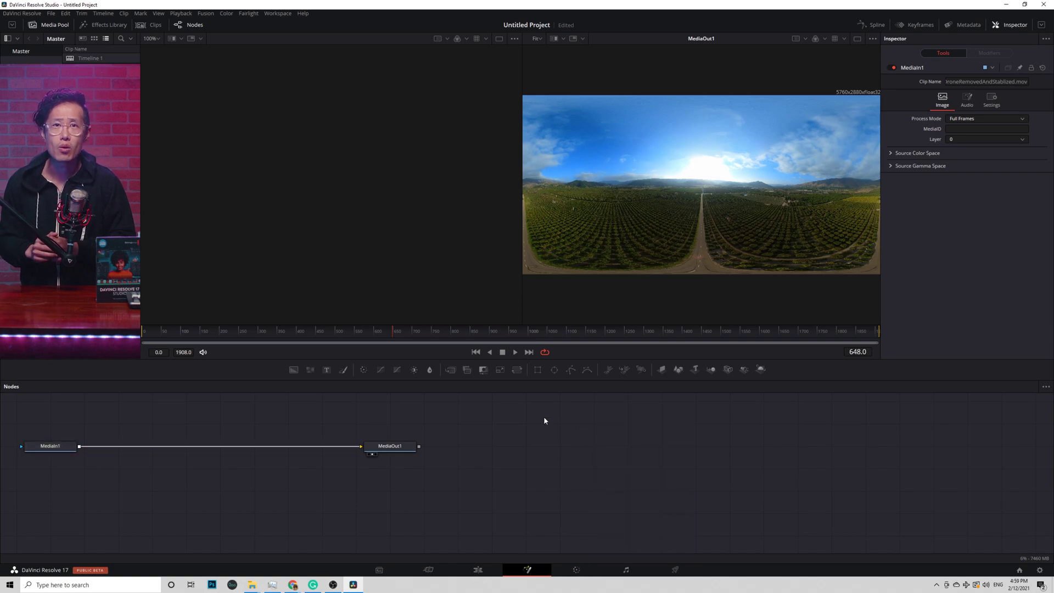
Step: Add Merge 3D, Shape 3D, Spherical Camera and Renderer 3D nodes through the tool search
{"action": "key", "text": "shift+space"}
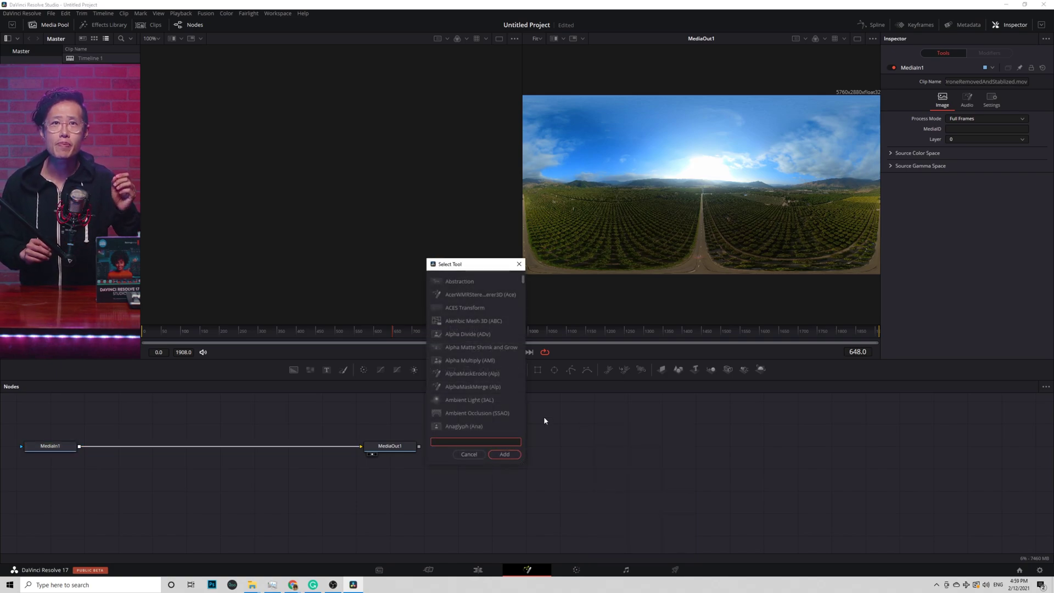
{"action": "type", "text": "merge"}
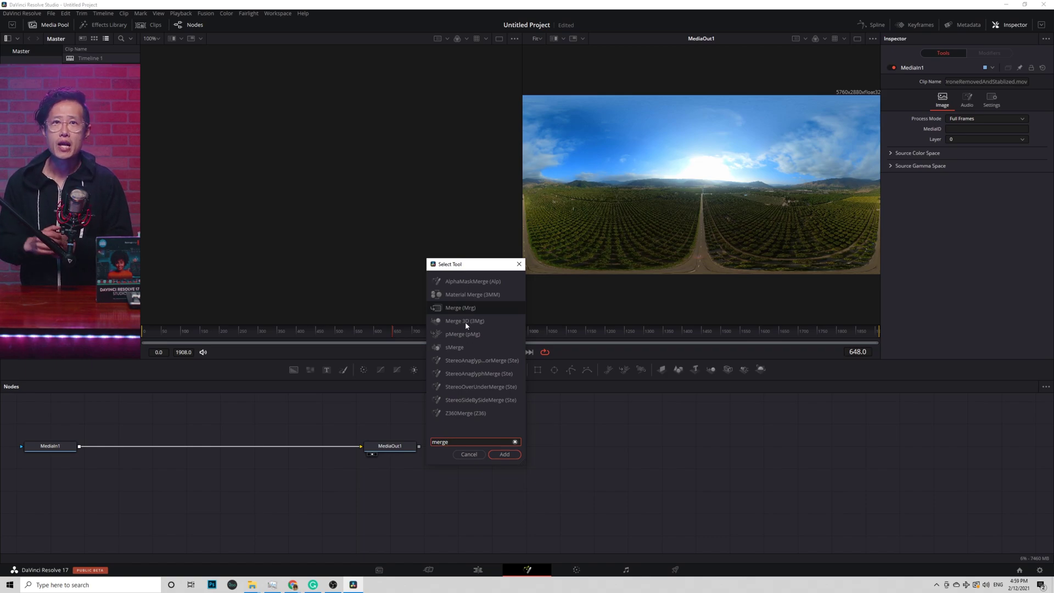
{"action": "type", "text": " 3d"}
{"action": "left_click", "coordinate": [504, 454]}
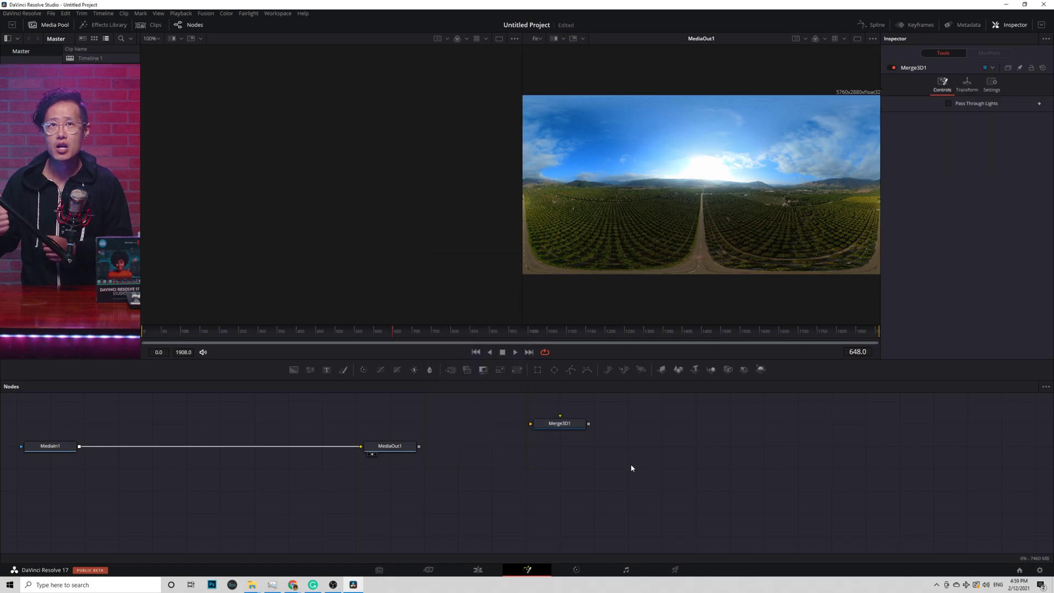
{"action": "key", "text": "shift+space"}
{"action": "type", "text": "shape 3d"}
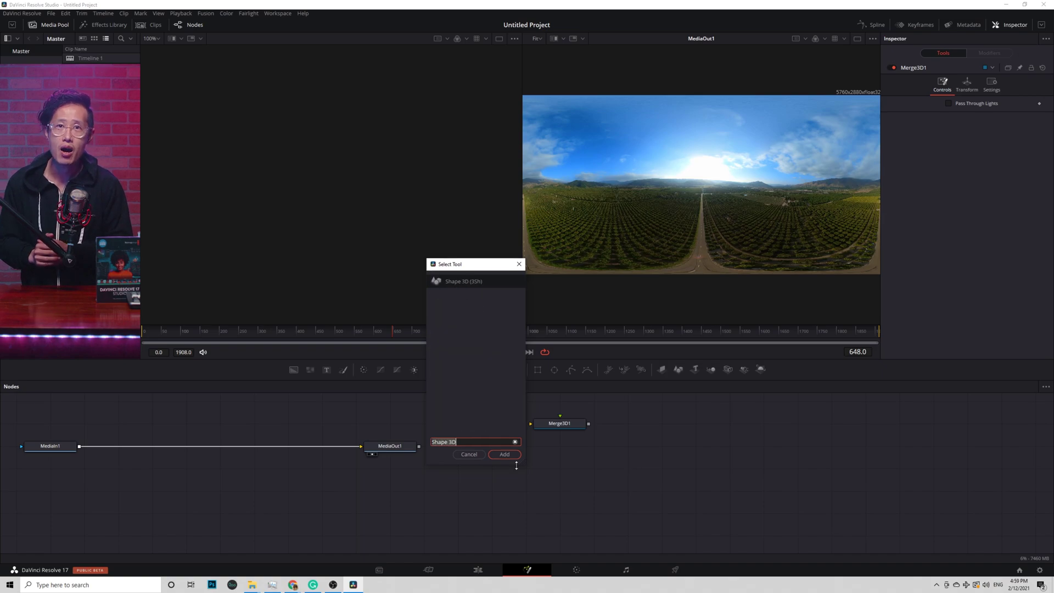
{"action": "key", "text": "Return"}
{"action": "key", "text": "shift+space"}
{"action": "type", "text": "spheri"}
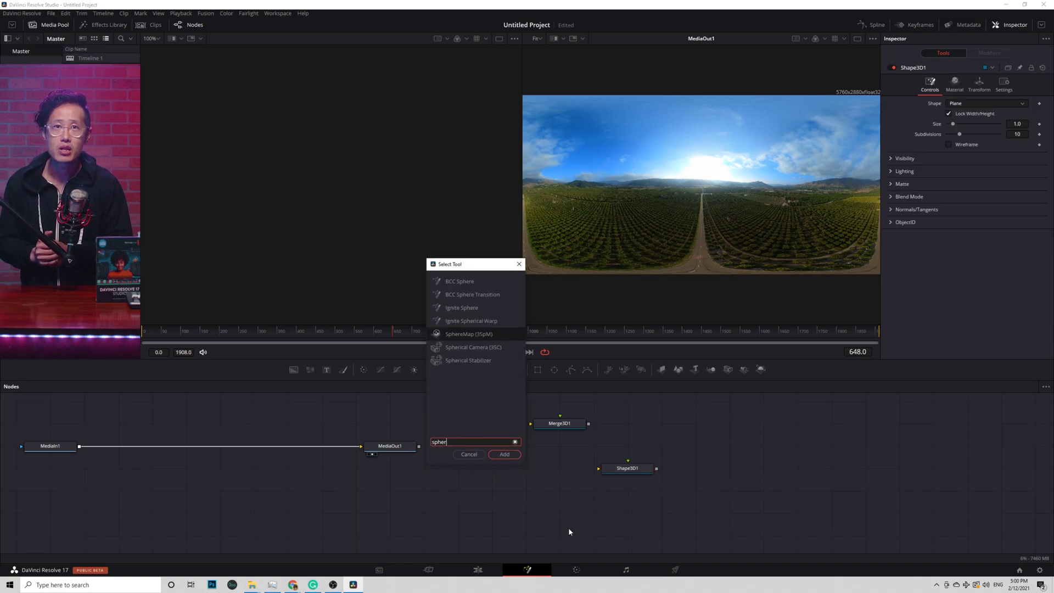
{"action": "key", "text": "Return"}
{"action": "key", "text": "shift+space"}
{"action": "type", "text": "render"}
{"action": "key", "text": "Return"}
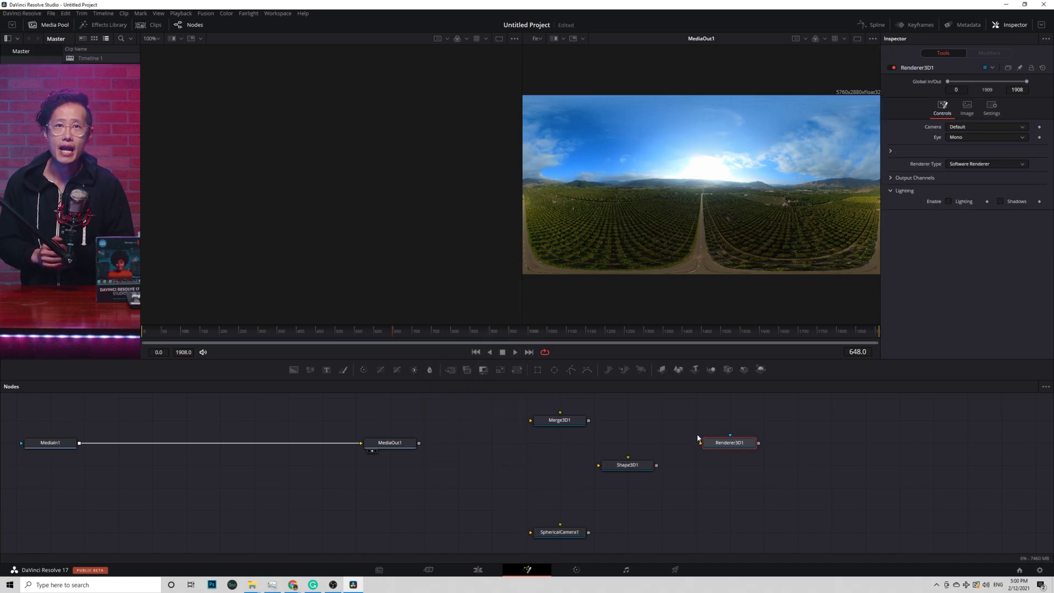
Step: Arrange Merge3D1, SphericalCamera1 and Shape3D1 to the left of the renderer
{"action": "left_click_drag", "start_coordinate": [559, 420], "coordinate": [594, 420]}
{"action": "left_click_drag", "start_coordinate": [559, 532], "coordinate": [525, 397]}
{"action": "left_click_drag", "start_coordinate": [627, 465], "coordinate": [659, 423]}
Step: Set Shape3D1's shape type to Sphere
{"action": "left_click", "coordinate": [525, 420]}
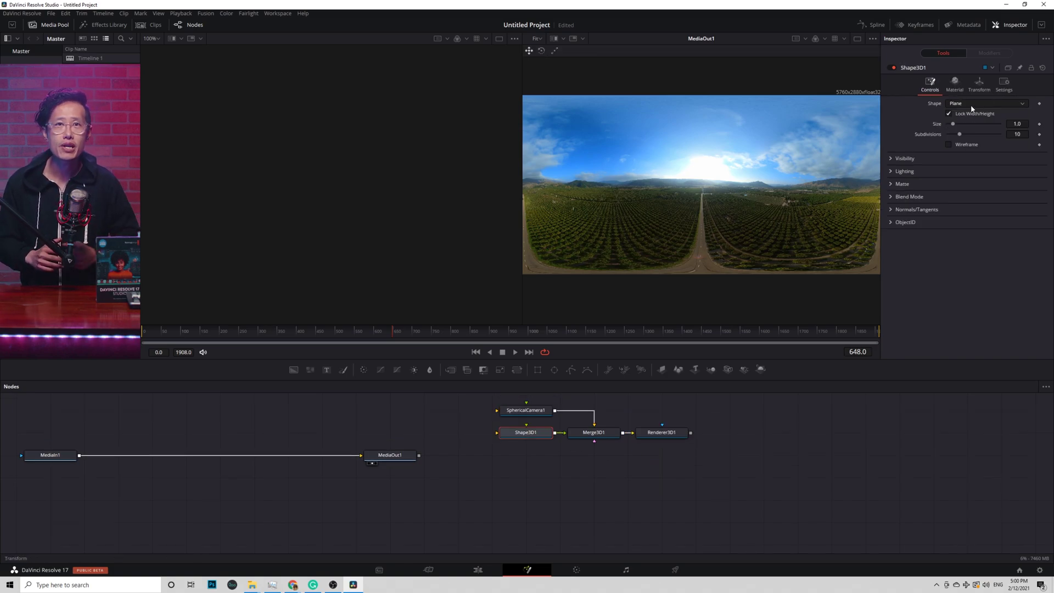
{"action": "left_click", "coordinate": [954, 104]}
{"action": "left_click", "coordinate": [951, 135]}
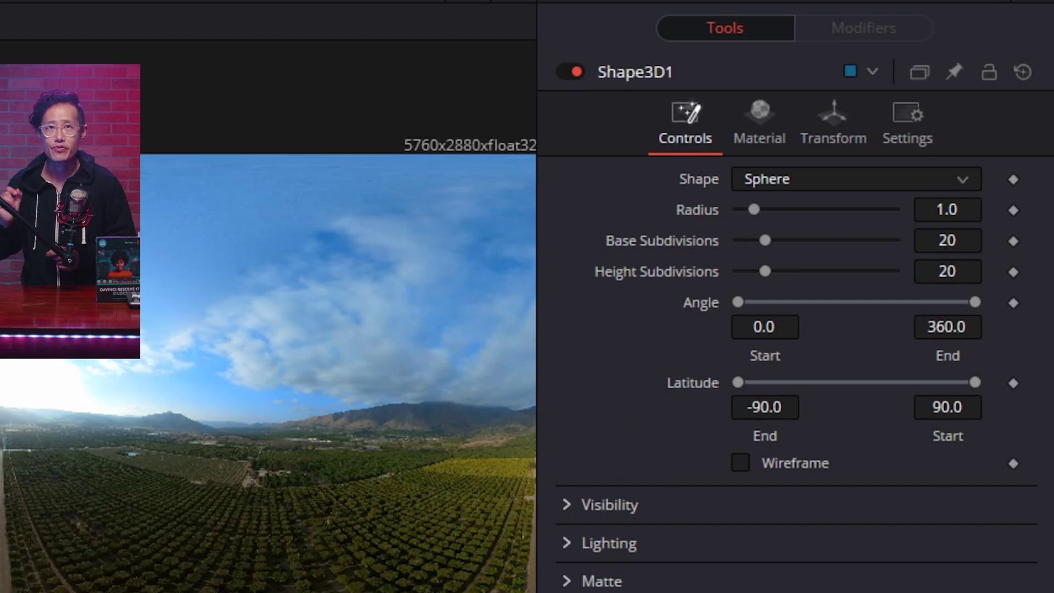
Step: Feed MediaIn1 into Shape3D1, move MediaOut1 aside, and view Merge3D1's 3D scene
{"action": "left_click_drag", "start_coordinate": [360, 455], "coordinate": [508, 436]}
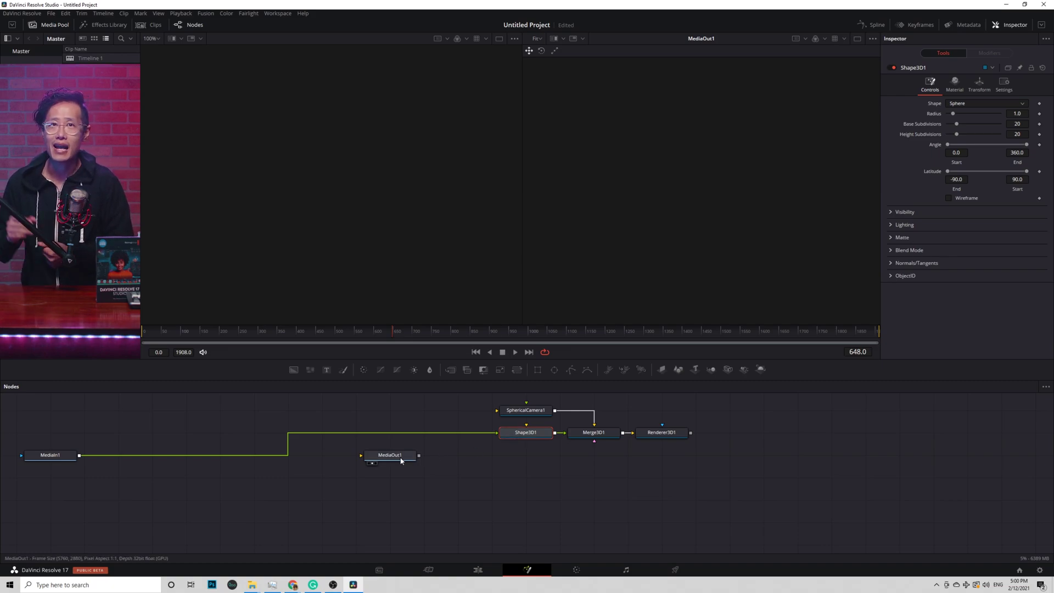
{"action": "left_click_drag", "start_coordinate": [401, 461], "coordinate": [402, 483]}
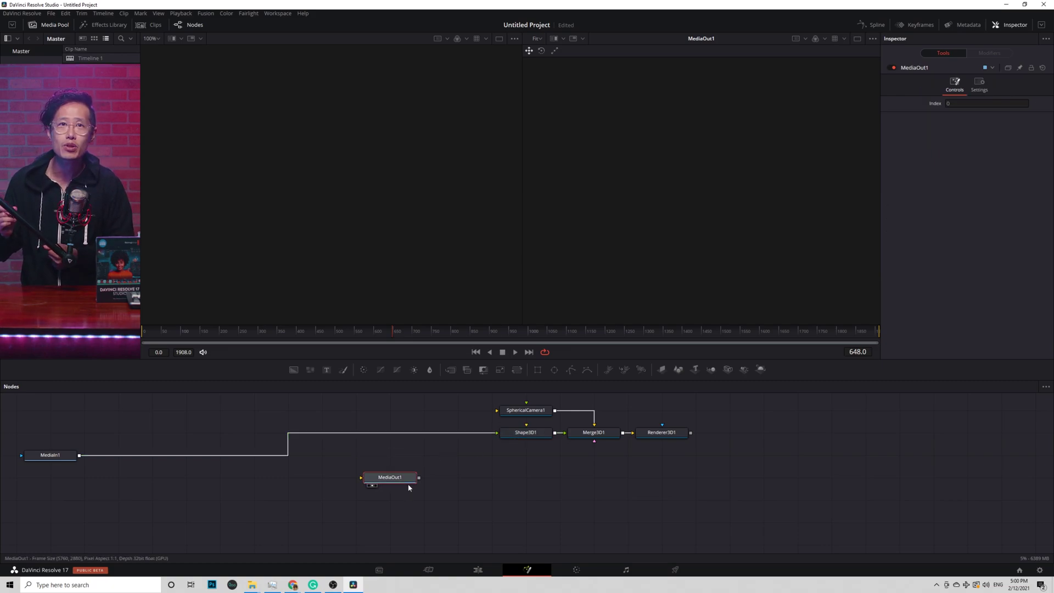
{"action": "left_click", "coordinate": [597, 435]}
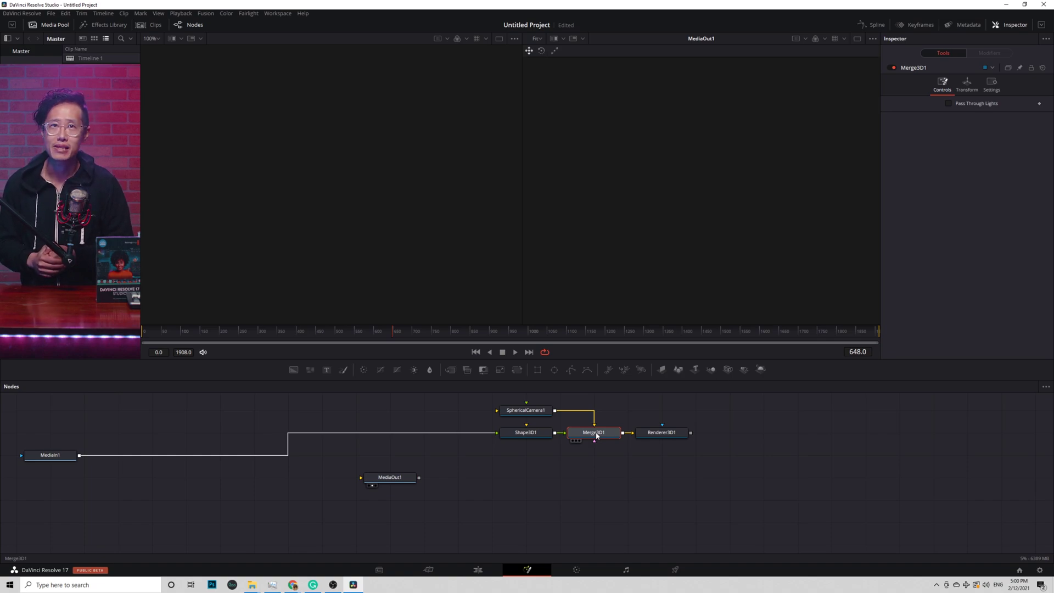
{"action": "key", "text": "2"}
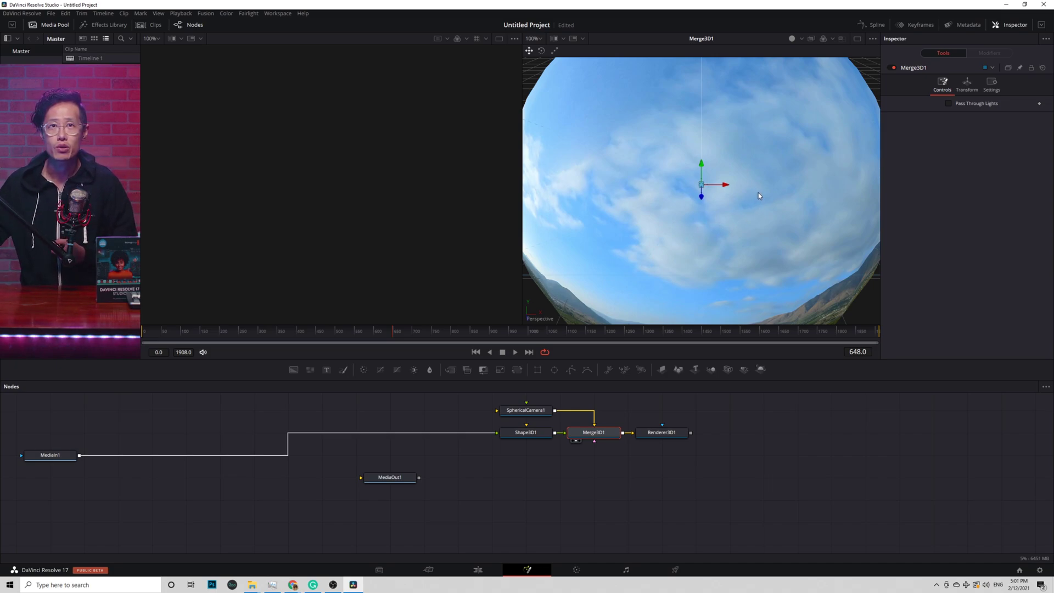
{"action": "mouse_move", "coordinate": [759, 192]}
{"action": "left_mouse_down"}
{"action": "mouse_move", "coordinate": [695, 209]}
{"action": "mouse_move", "coordinate": [707, 166]}
{"action": "mouse_move", "coordinate": [782, 133]}
{"action": "mouse_move", "coordinate": [718, 129]}
{"action": "mouse_move", "coordinate": [731, 165]}
{"action": "mouse_move", "coordinate": [758, 168]}
{"action": "mouse_move", "coordinate": [734, 140]}
{"action": "mouse_move", "coordinate": [758, 164]}
{"action": "mouse_move", "coordinate": [765, 147]}
{"action": "mouse_move", "coordinate": [749, 181]}
{"action": "mouse_move", "coordinate": [760, 172]}
{"action": "left_mouse_up"}
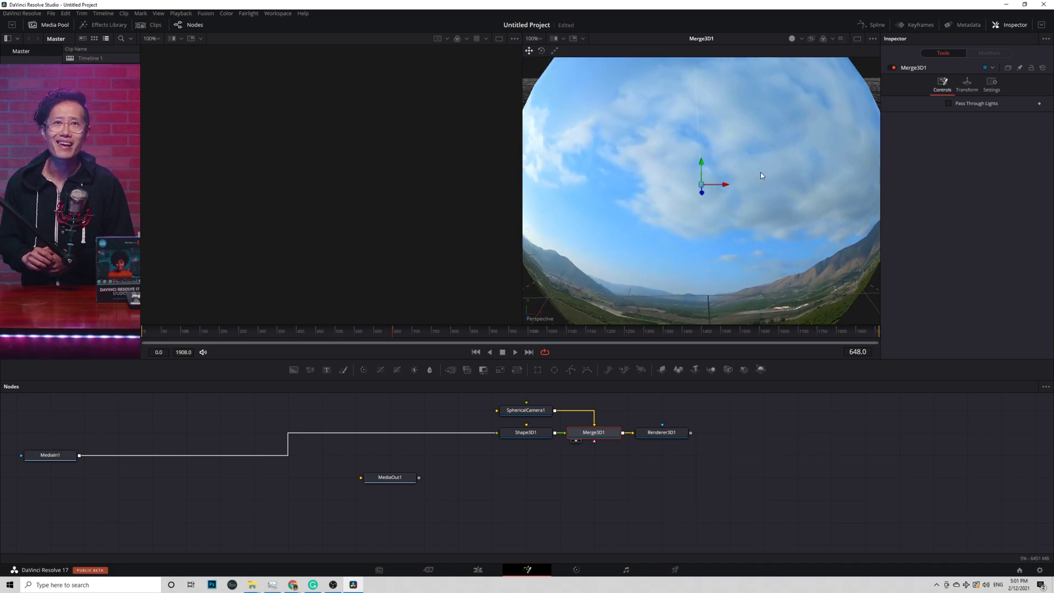
Step: Give the Shape3D1 sphere radius 10 and base subdivisions 60
{"action": "left_click", "coordinate": [526, 434]}
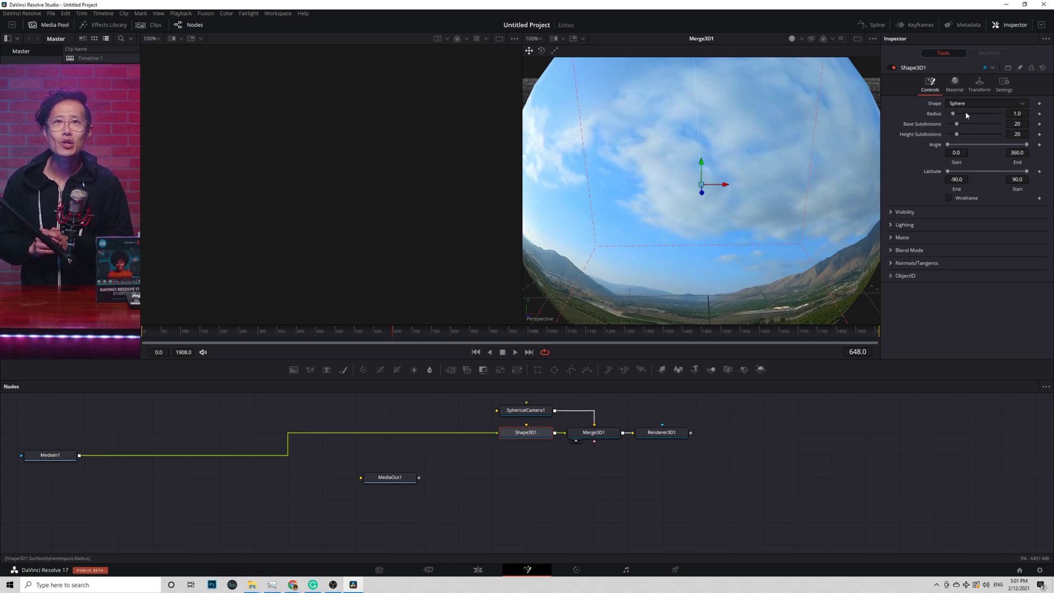
{"action": "left_click_drag", "start_coordinate": [955, 115], "coordinate": [1000, 114]}
{"action": "left_click_drag", "start_coordinate": [774, 189], "coordinate": [798, 133]}
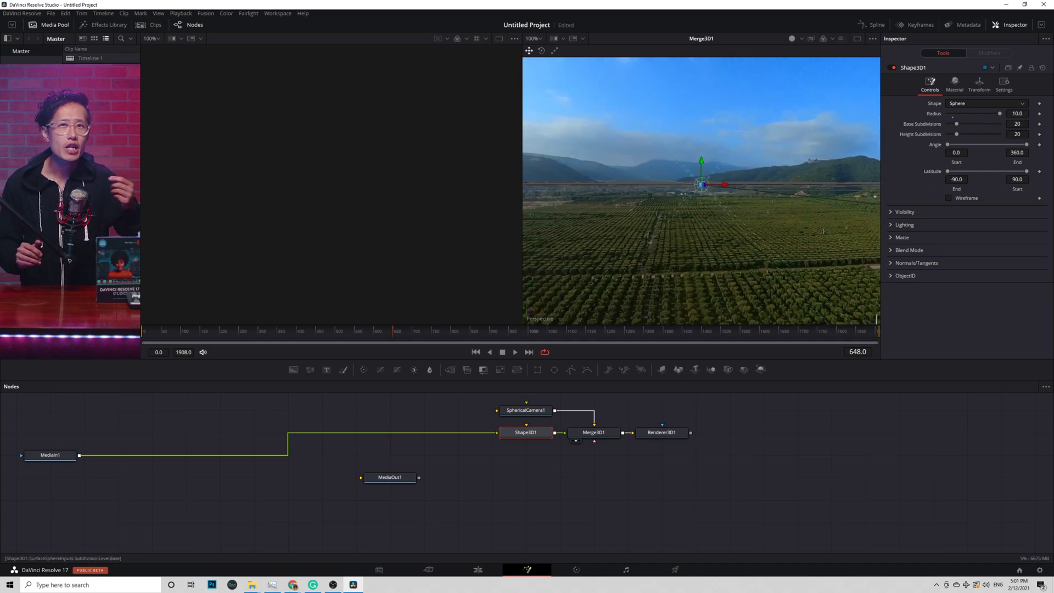
{"action": "left_click", "coordinate": [1019, 123]}
{"action": "type", "text": "6"}
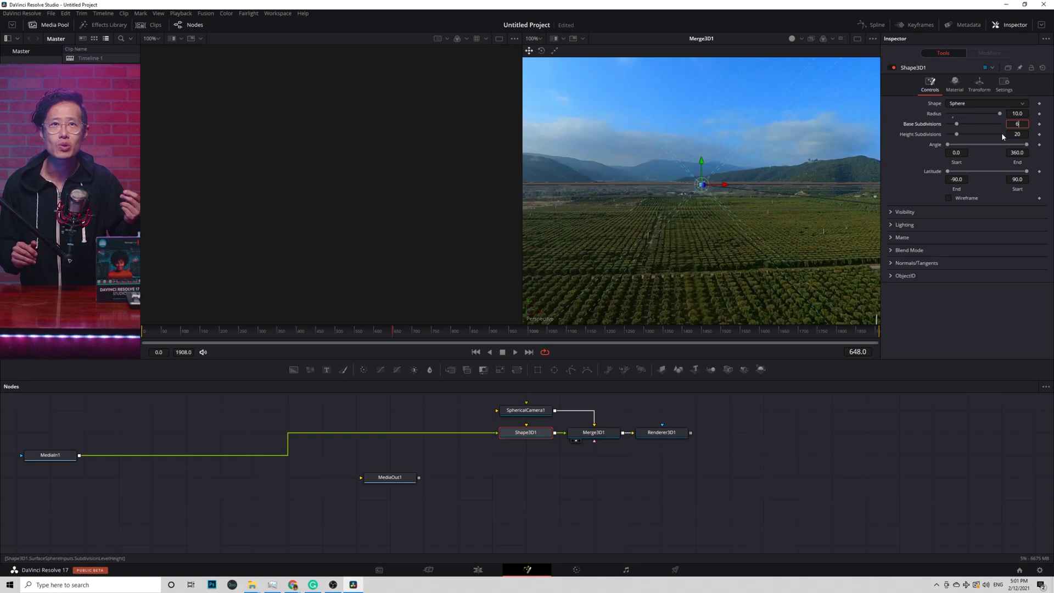
{"action": "type", "text": "0"}
{"action": "key", "text": "Tab"}
{"action": "left_click_drag", "start_coordinate": [756, 144], "coordinate": [784, 161]}
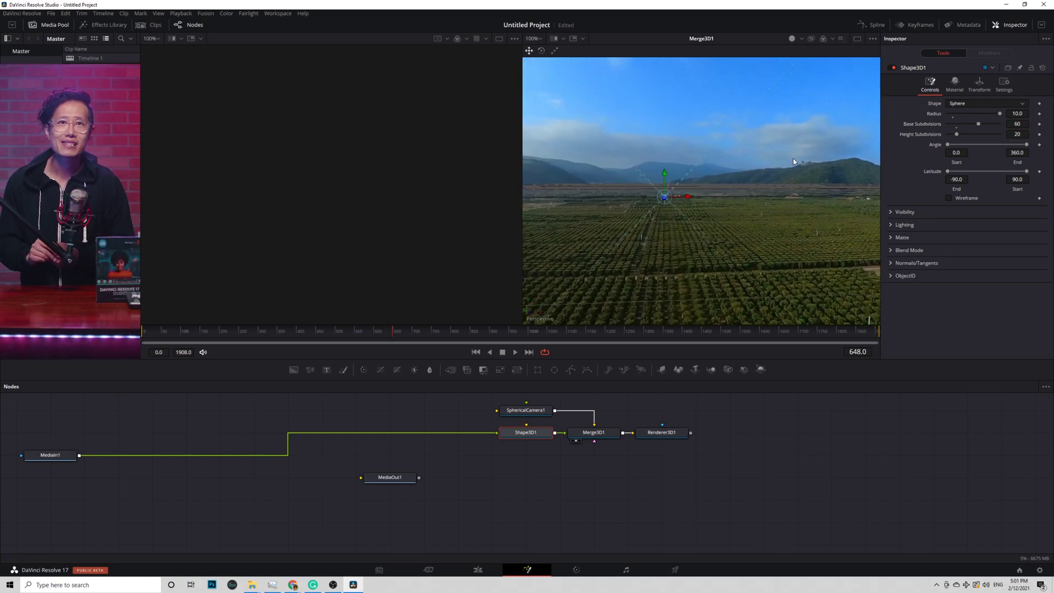
{"action": "scroll", "coordinate": [794, 161], "scroll_direction": "down", "scroll_amount": 10}
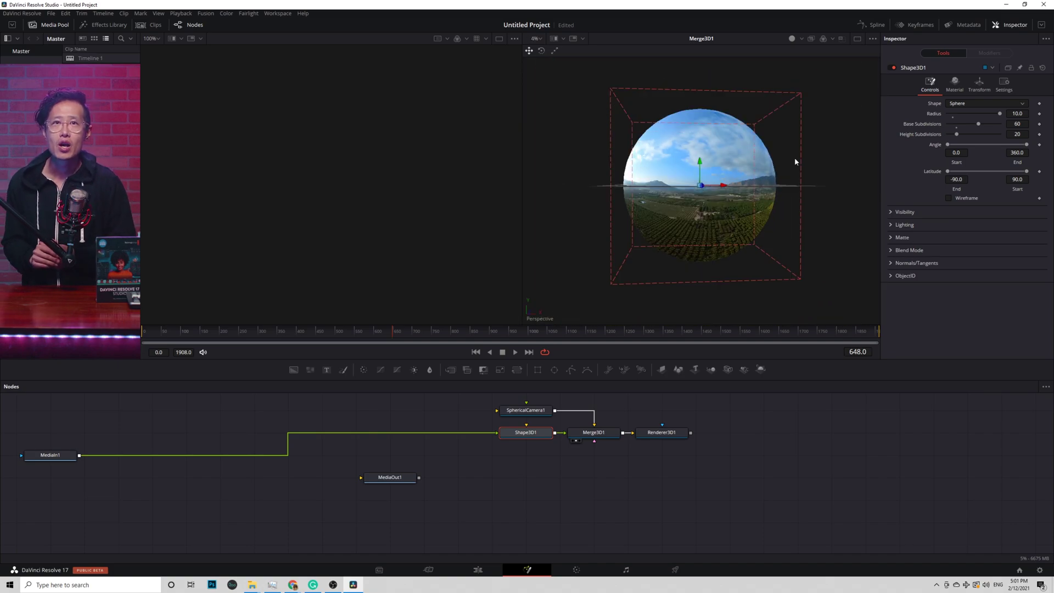
{"action": "scroll", "coordinate": [795, 162], "scroll_direction": "up", "scroll_amount": 3}
{"action": "scroll", "coordinate": [795, 159], "scroll_direction": "down", "scroll_amount": 1}
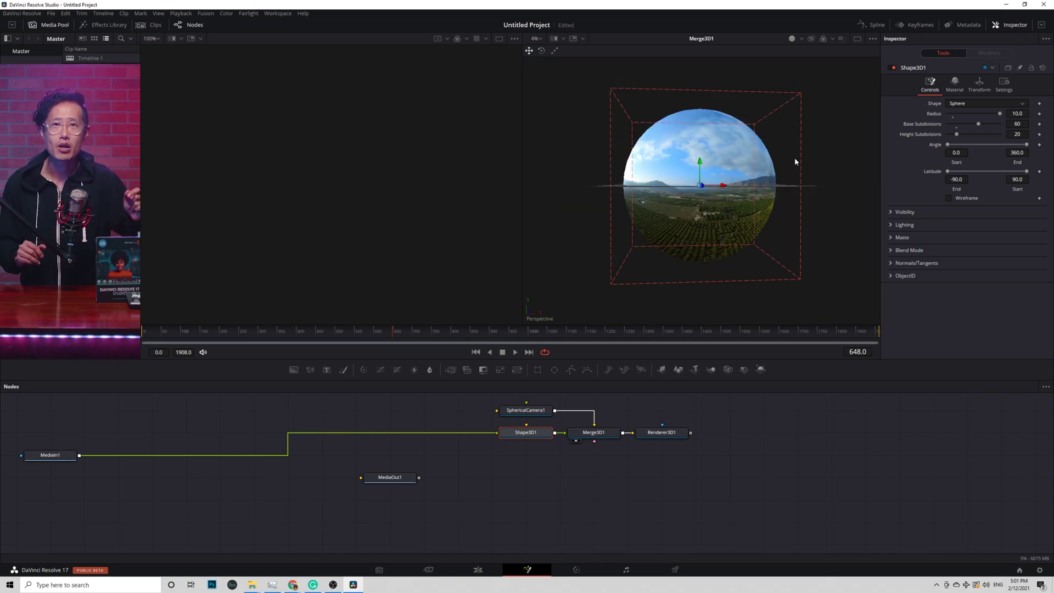
{"action": "scroll", "coordinate": [795, 159], "scroll_direction": "up", "scroll_amount": 6}
{"action": "scroll", "coordinate": [792, 164], "scroll_direction": "down", "scroll_amount": 8}
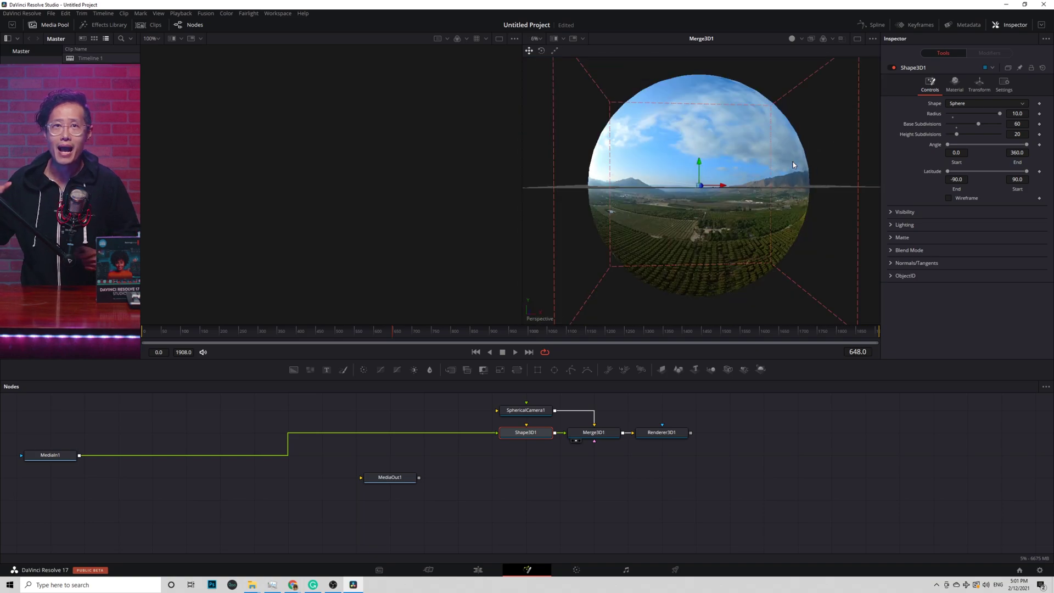
{"action": "left_click_drag", "start_coordinate": [770, 161], "coordinate": [777, 198]}
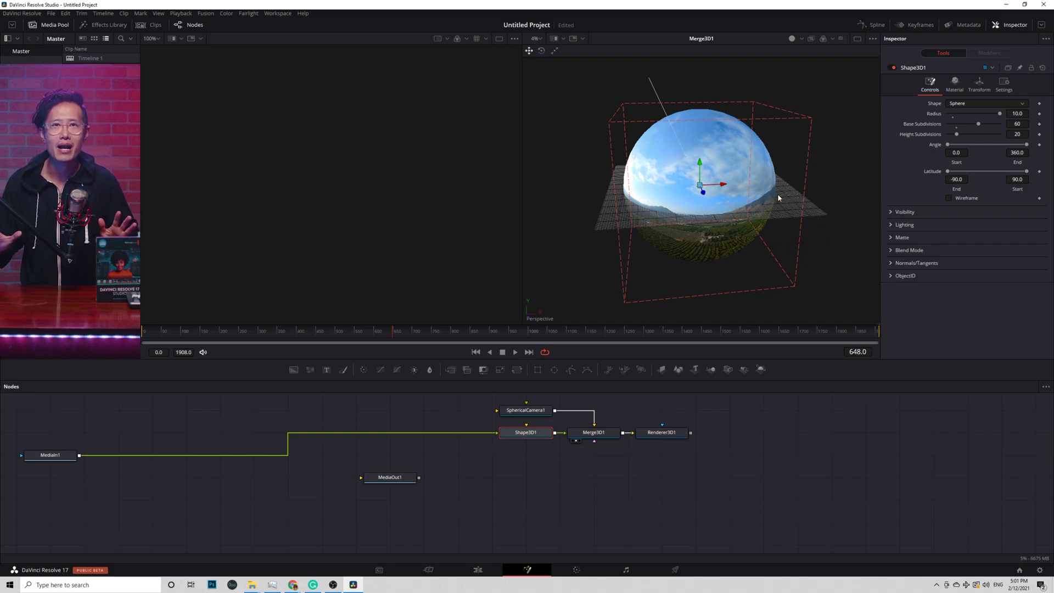
{"action": "scroll", "coordinate": [722, 227], "scroll_direction": "up", "scroll_amount": 10}
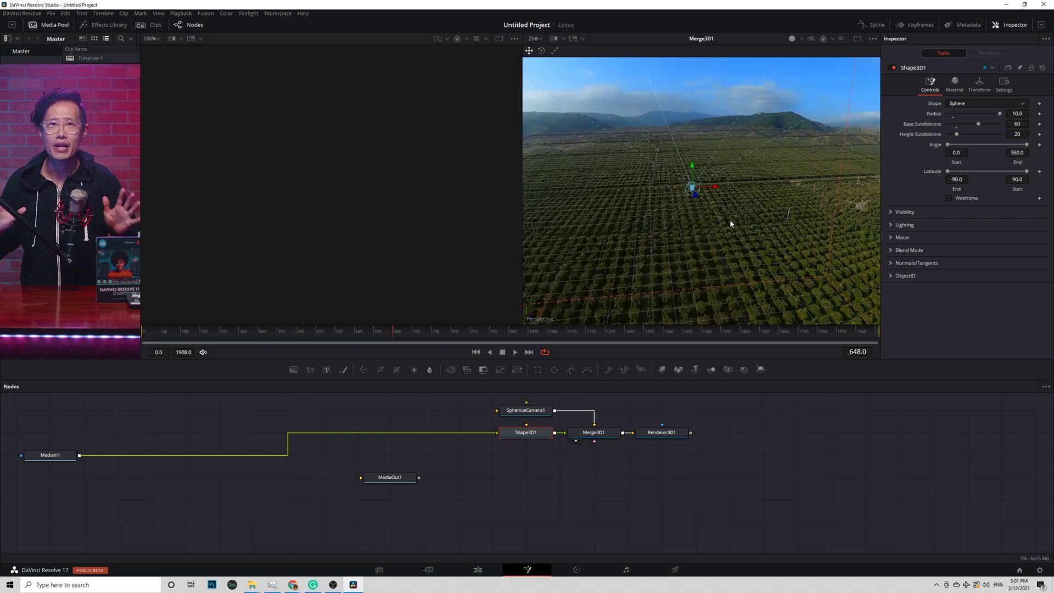
{"action": "scroll", "coordinate": [731, 174], "scroll_direction": "up", "scroll_amount": 3}
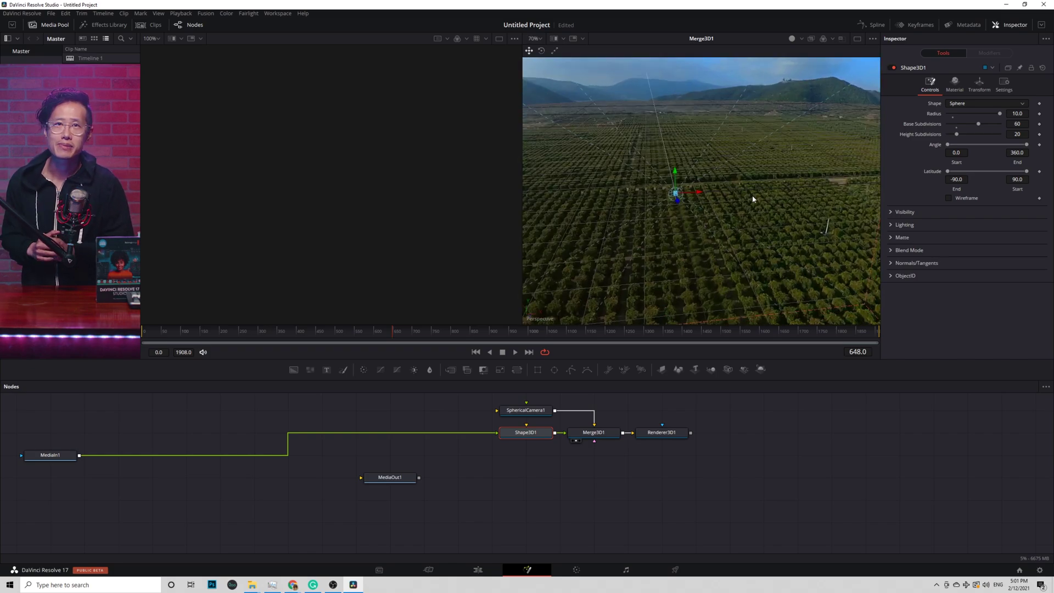
{"action": "left_click", "coordinate": [665, 436]}
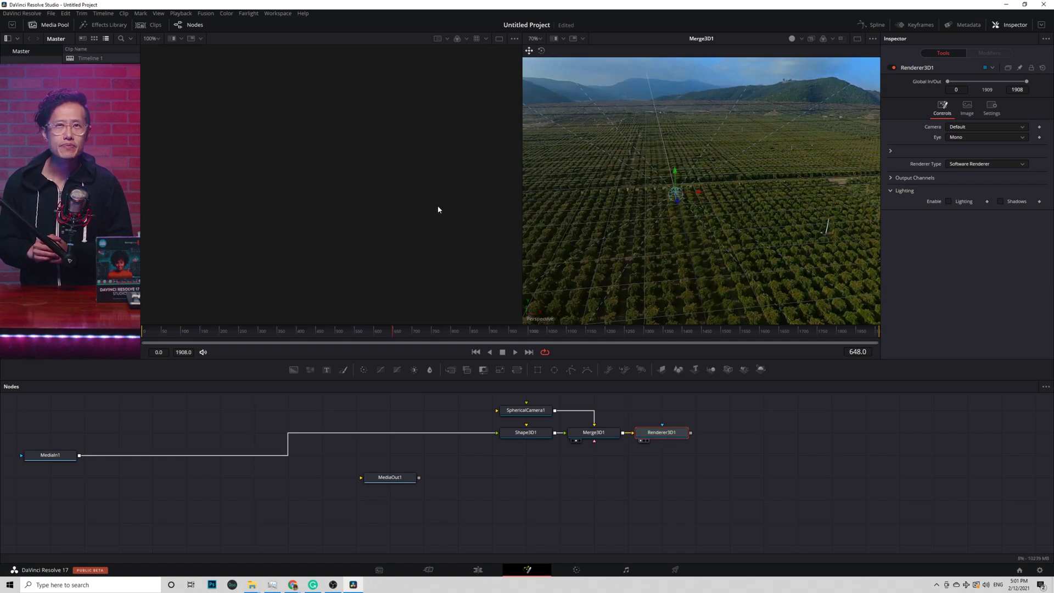
Step: Show Renderer3D1's equirectangular panorama in the left viewer with safe-frame guides
{"action": "key", "text": "1"}
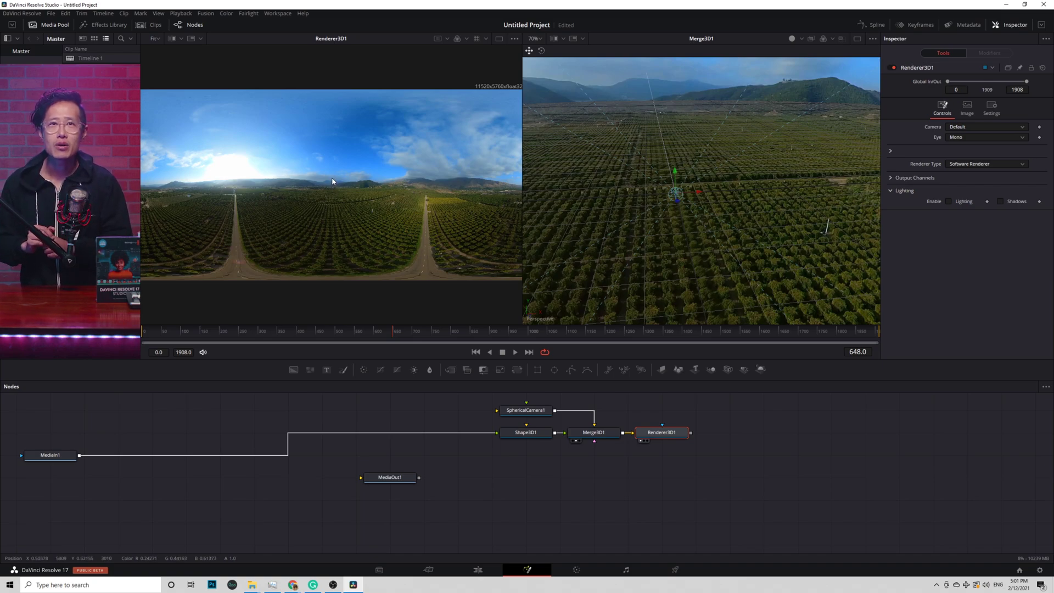
{"action": "key", "text": "ctrl+g"}
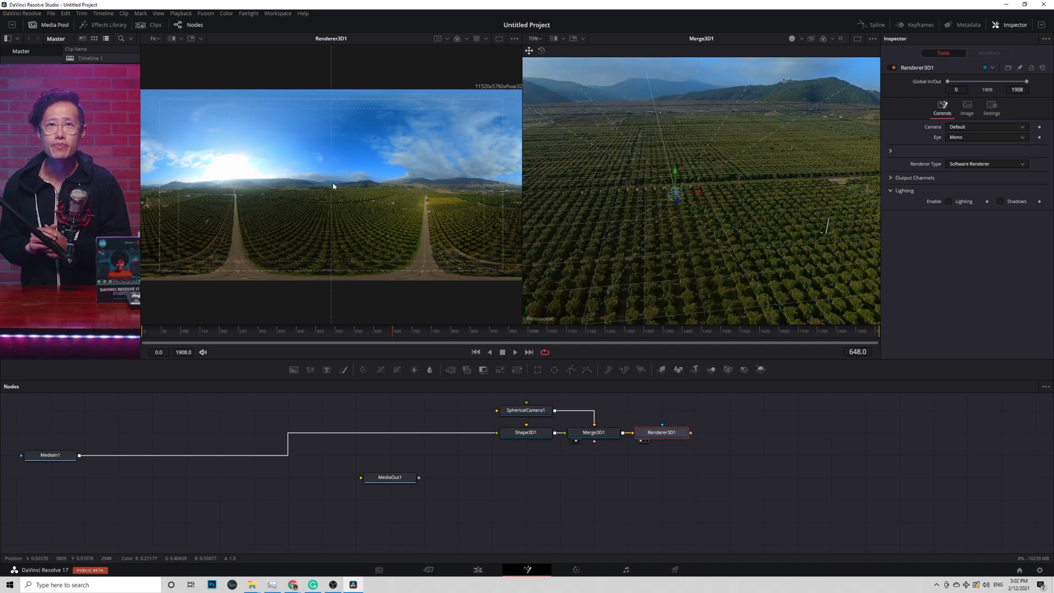
Step: Set SphericalCamera1's Y rotation to 90 so the road is centred
{"action": "left_click", "coordinate": [531, 412]}
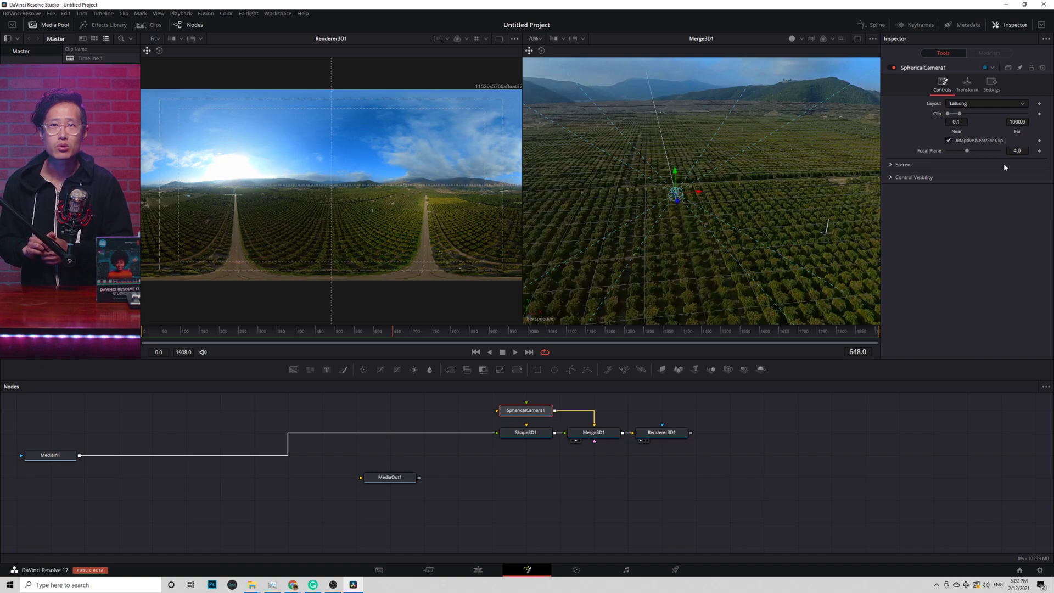
{"action": "left_click", "coordinate": [967, 83]}
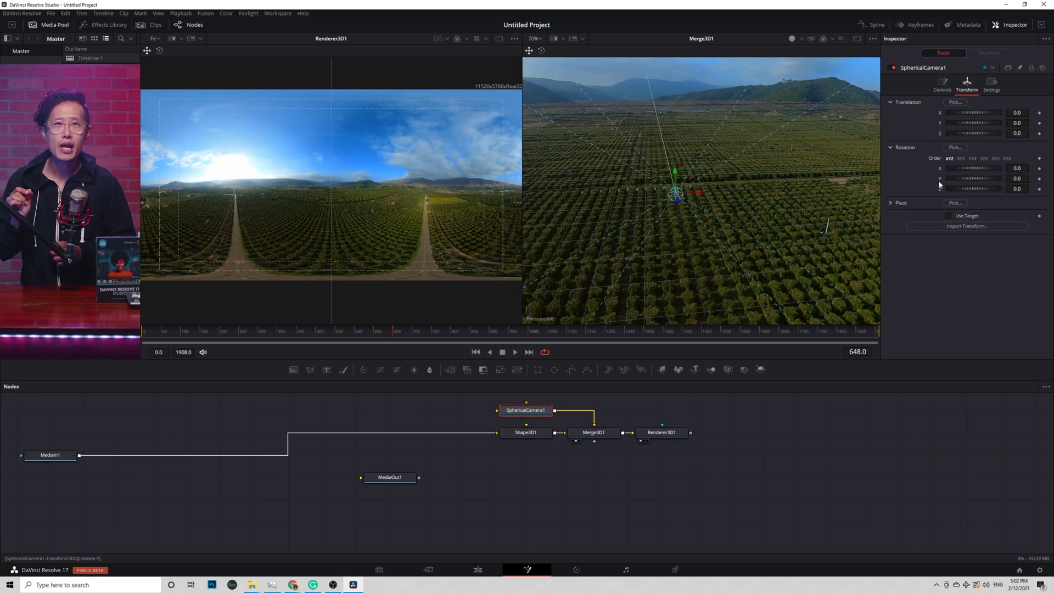
{"action": "left_click_drag", "start_coordinate": [973, 178], "coordinate": [983, 179]}
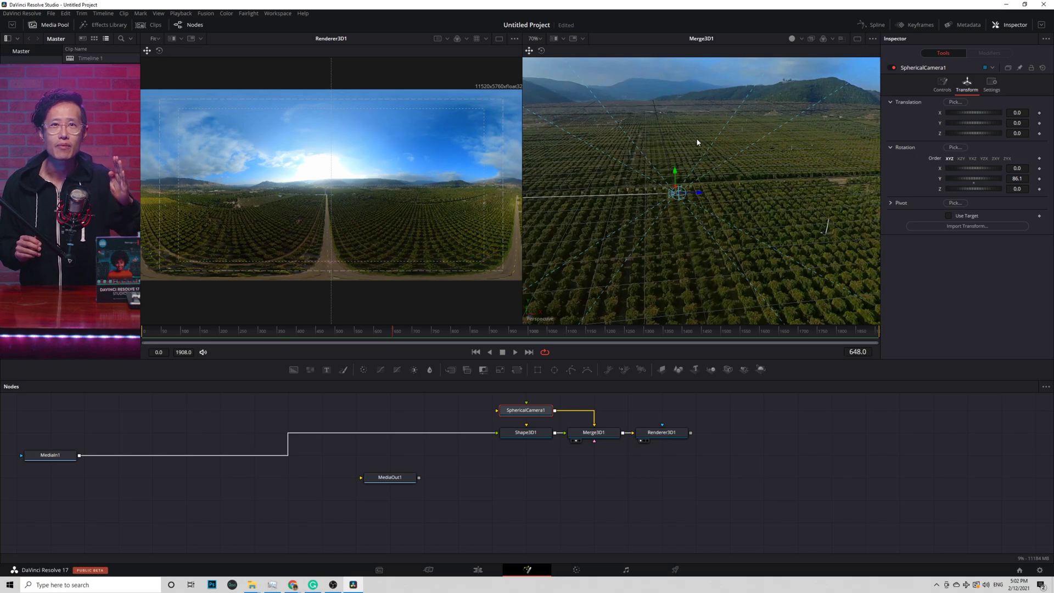
{"action": "left_click_drag", "start_coordinate": [667, 140], "coordinate": [424, 130]}
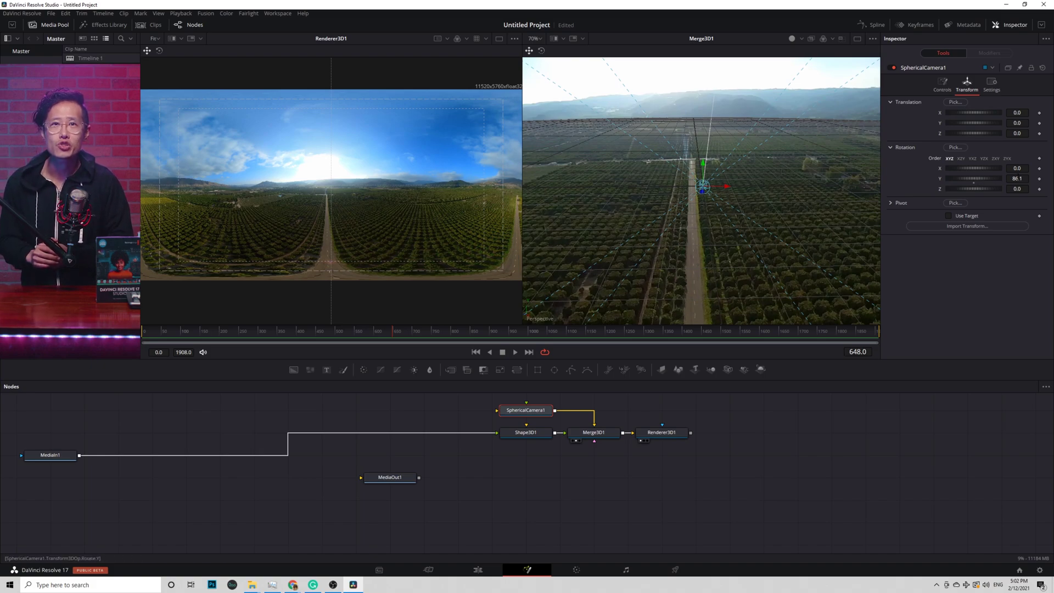
{"action": "left_click", "coordinate": [1016, 179]}
{"action": "type", "text": "90"}
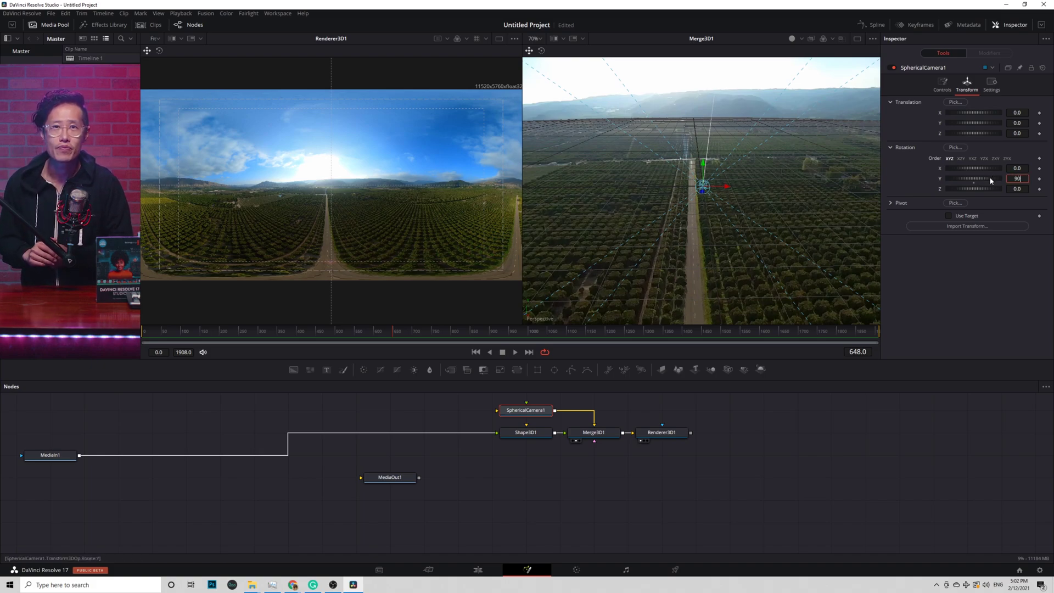
{"action": "key", "text": "Tab"}
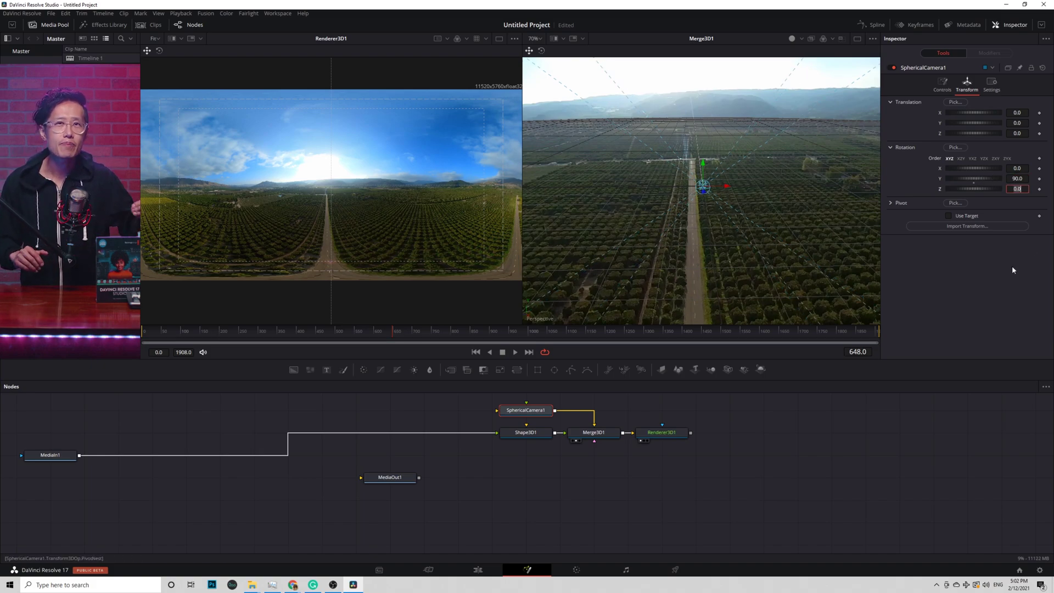
{"action": "left_click", "coordinate": [345, 219]}
Step: Check the viewer's playback quality options, leaving the setting as it was
{"action": "right_click", "coordinate": [753, 357]}
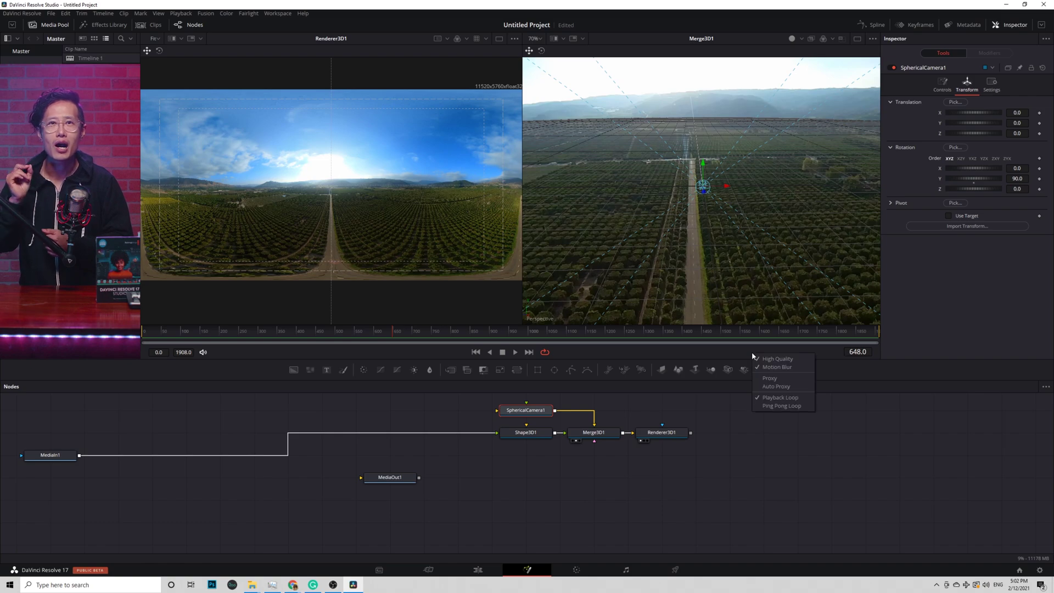
{"action": "left_click", "coordinate": [768, 353]}
{"action": "right_click", "coordinate": [769, 354]}
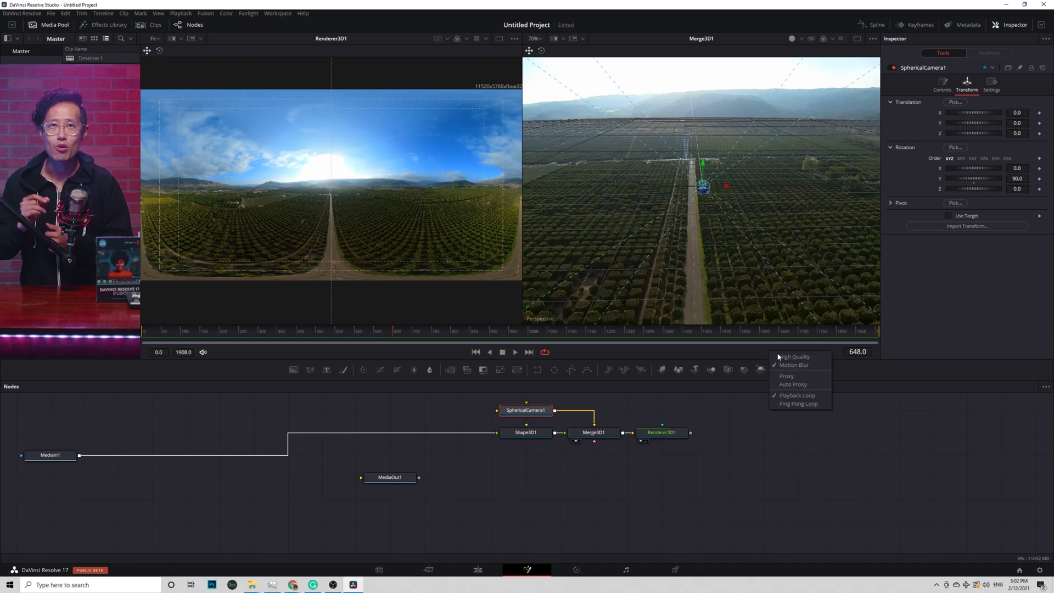
{"action": "left_click", "coordinate": [796, 365]}
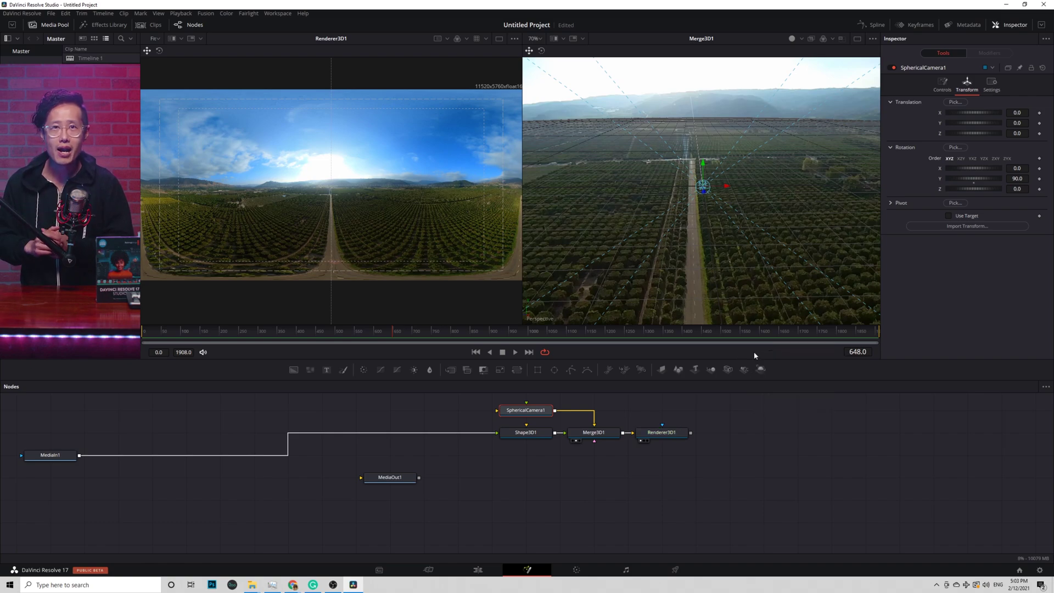
{"action": "right_click", "coordinate": [754, 355]}
{"action": "left_click", "coordinate": [783, 379]}
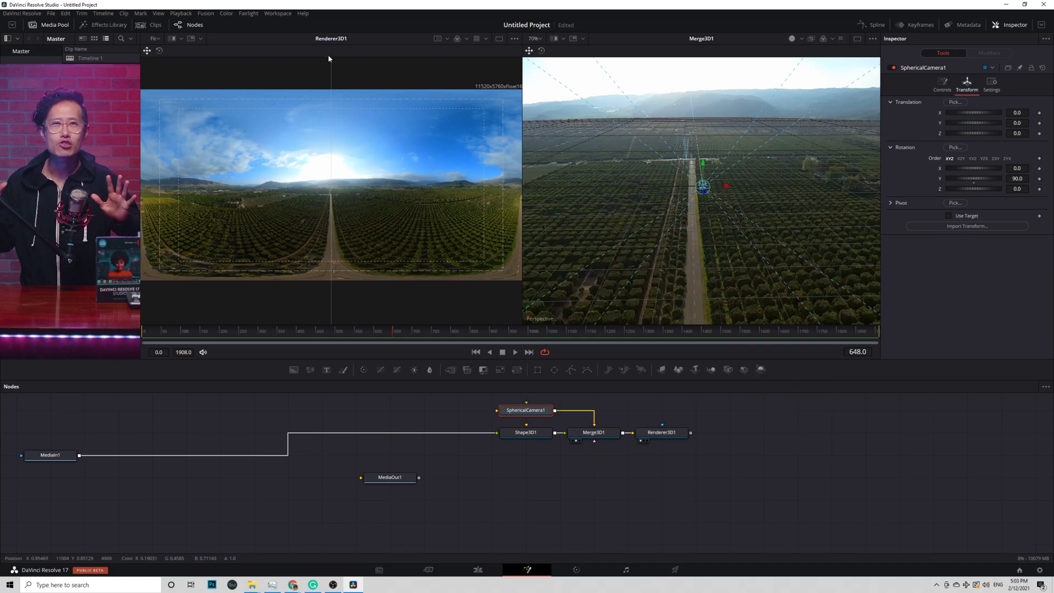
Step: Set Timeline Proxy Mode to Quarter Resolution and select the sphere node
{"action": "left_click", "coordinate": [181, 13]}
{"action": "mouse_move", "coordinate": [193, 43]}
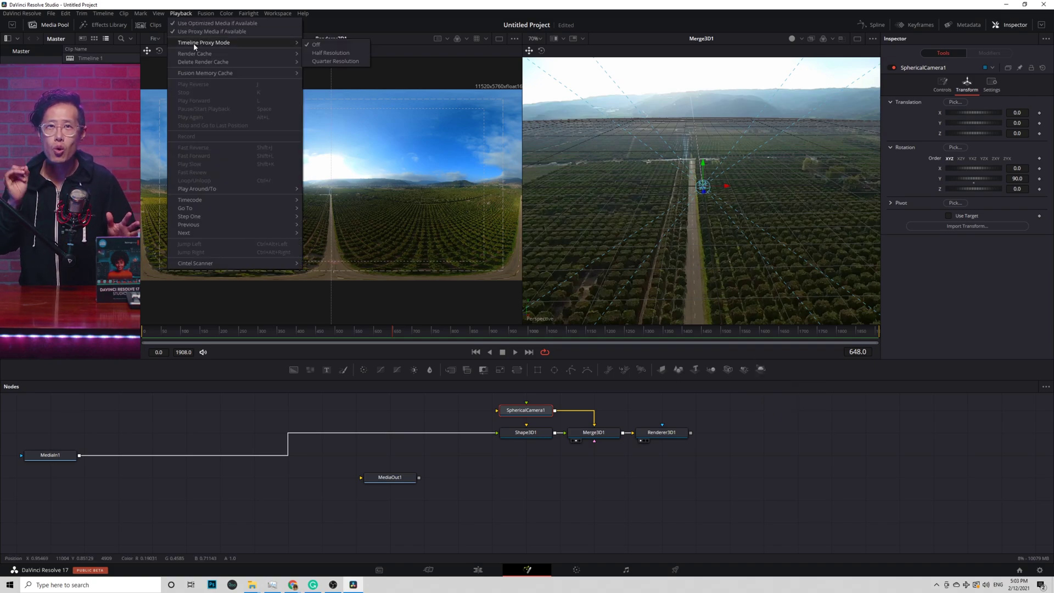
{"action": "left_click", "coordinate": [312, 61]}
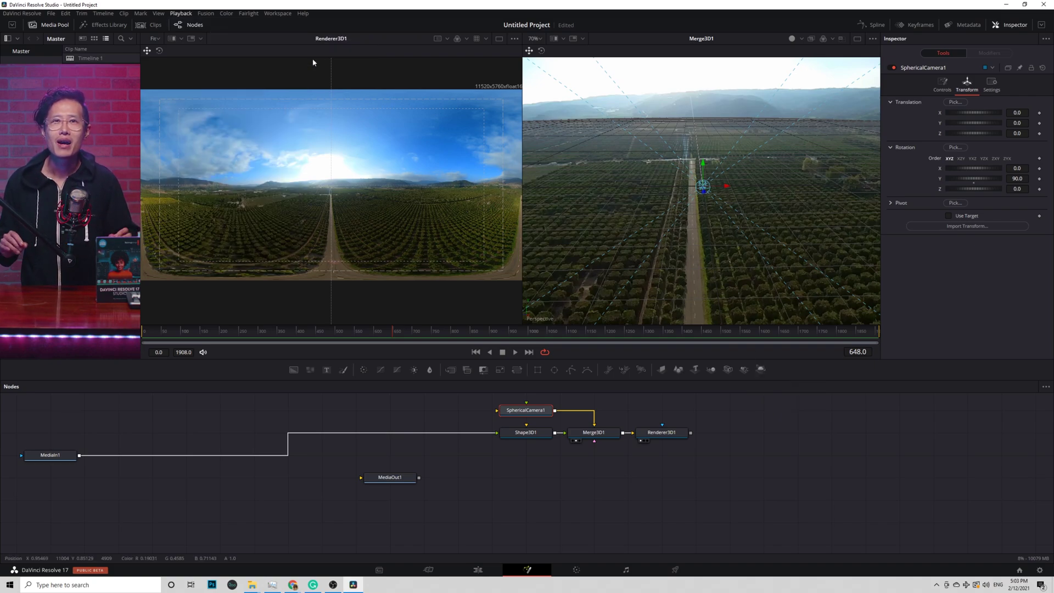
{"action": "left_click", "coordinate": [672, 262]}
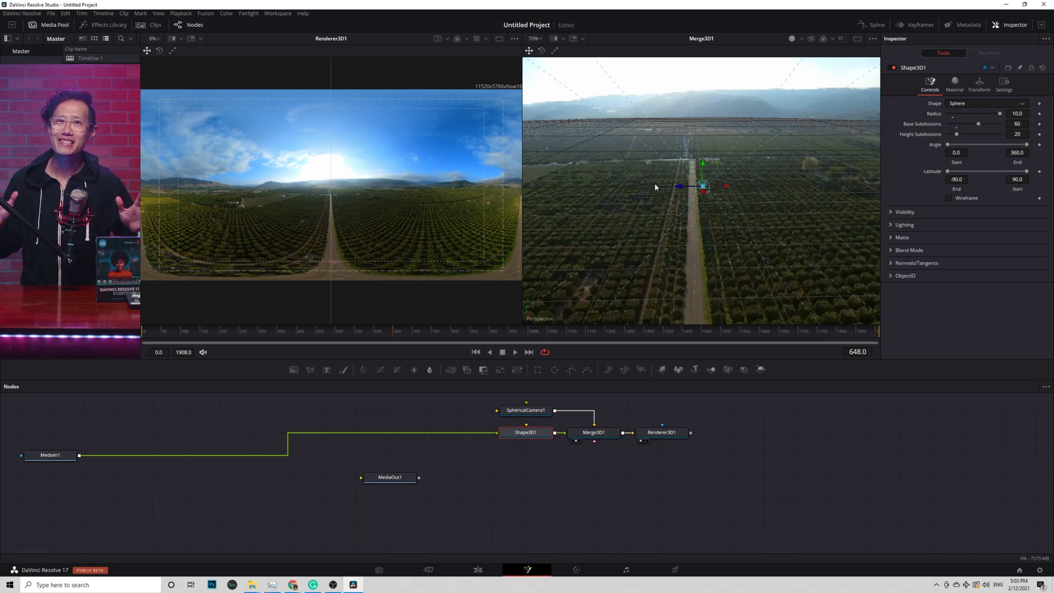
Step: Stop the 360 comp preview so it rests back at frame 0
{"action": "left_click", "coordinate": [502, 354]}
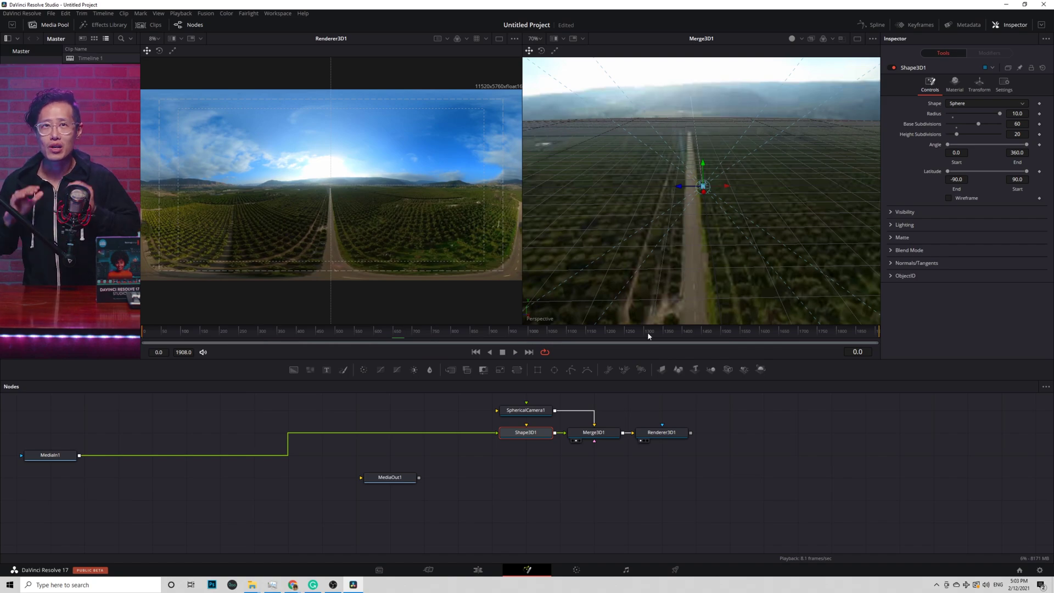
Step: Add a Text 3D node to the composition and widen the 3D viewer
{"action": "left_click_drag", "start_coordinate": [720, 133], "coordinate": [711, 99]}
{"action": "key", "text": "shift+space"}
{"action": "type", "text": "text3d"}
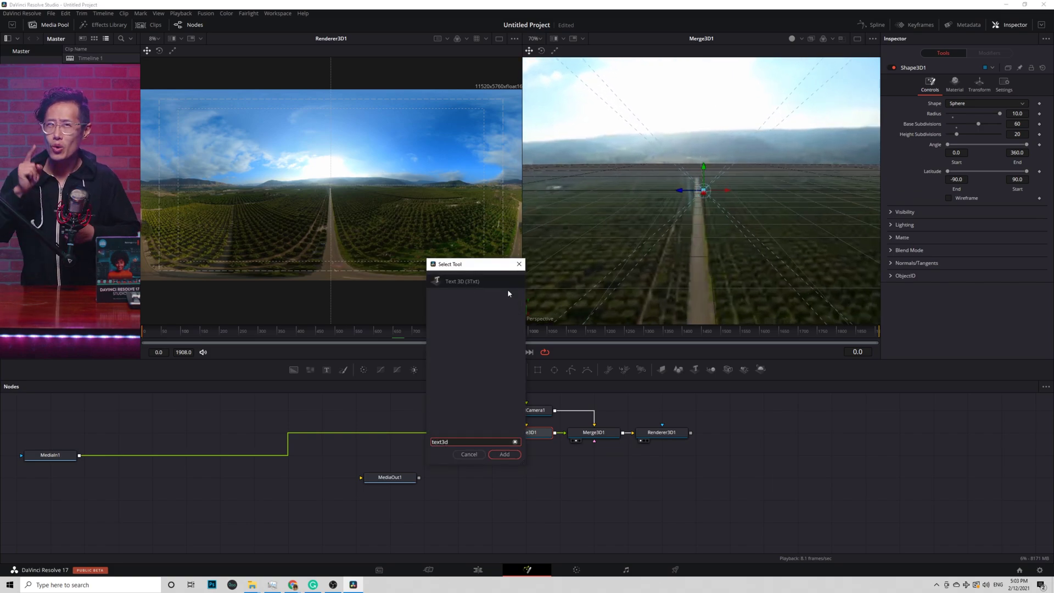
{"action": "left_click", "coordinate": [504, 454]}
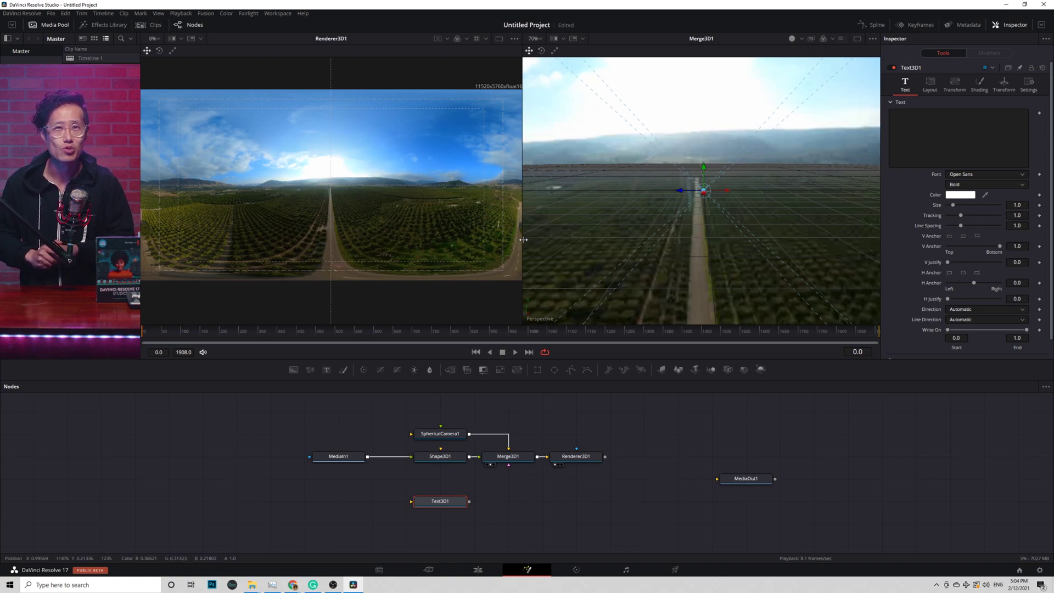
{"action": "left_click_drag", "start_coordinate": [524, 239], "coordinate": [448, 239]}
Step: Type the line inviting viewers to follow the creator's handle on Instagram and TikTok
{"action": "left_click", "coordinate": [945, 138]}
{"action": "type", "text": "Follow Hugh.hou on li"}
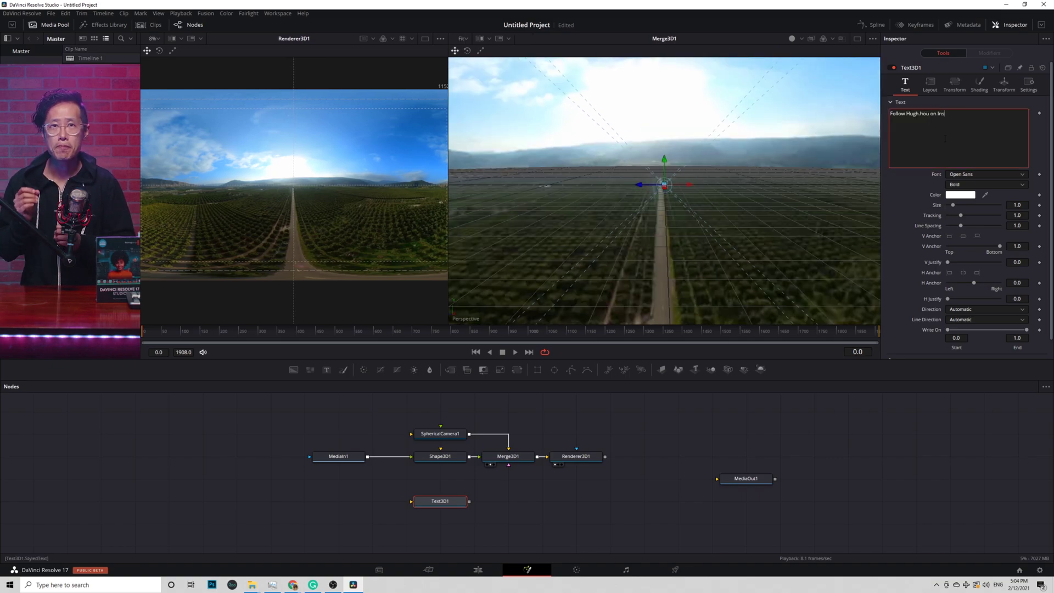
{"action": "type", "text": "stagram and"}
{"action": "key", "text": "Caps_Lock"}
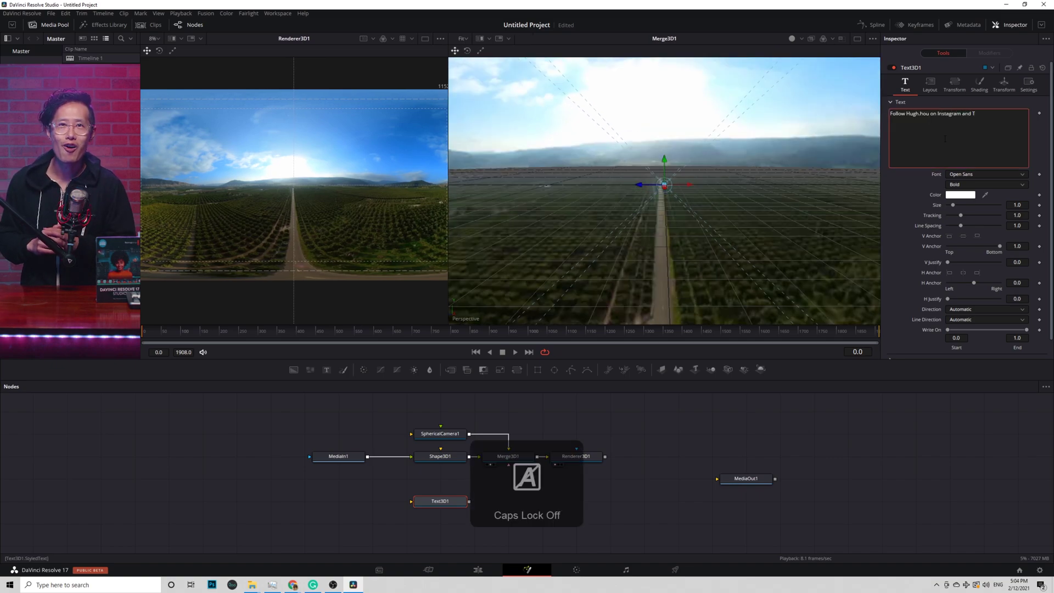
{"action": "type", "text": "Tit"}
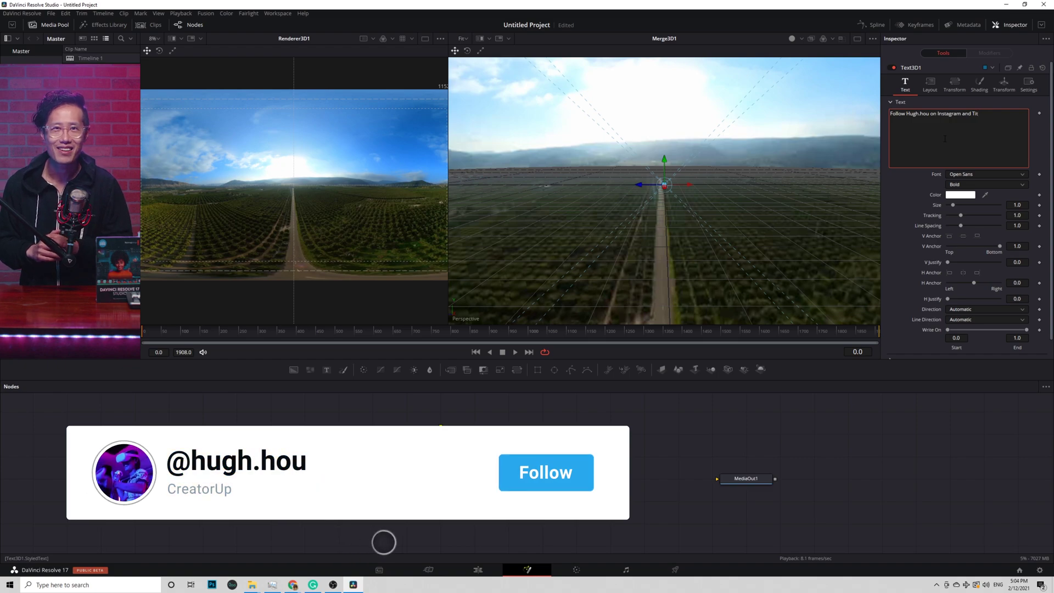
{"action": "type", "text": "Ti"}
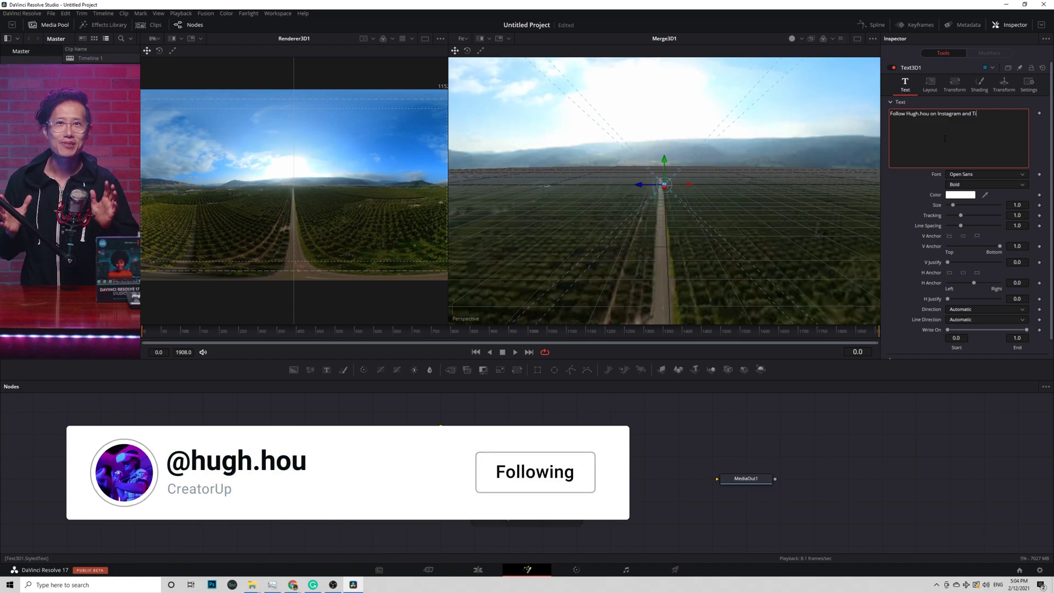
{"action": "key", "text": "Caps_Lock"}
{"action": "type", "text": "T"}
{"action": "key", "text": "Caps_Lock"}
{"action": "type", "text": "ok"}
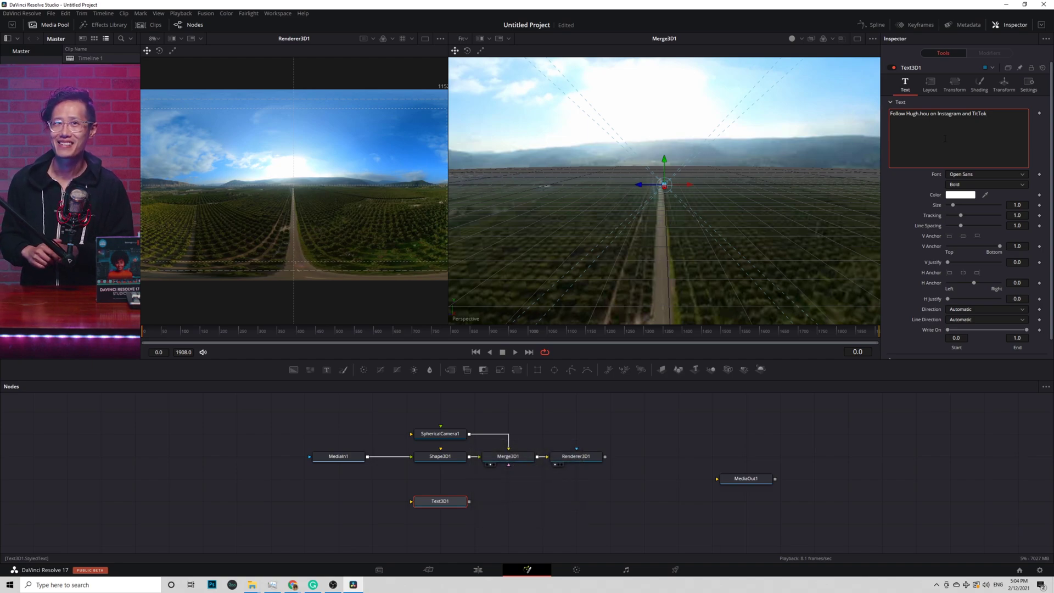
{"action": "left_click_drag", "start_coordinate": [469, 504], "coordinate": [503, 505]}
Step: Connect Text3D1's output into Merge3D1, placing the node below Shape3D1
{"action": "left_click_drag", "start_coordinate": [515, 462], "coordinate": [513, 459]}
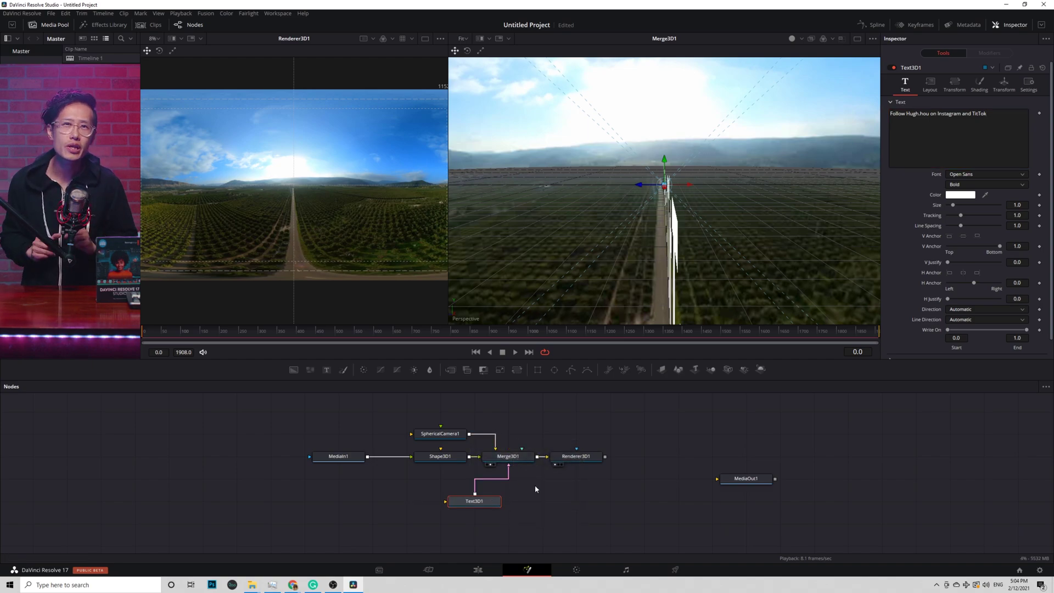
{"action": "key", "text": "ctrl+z"}
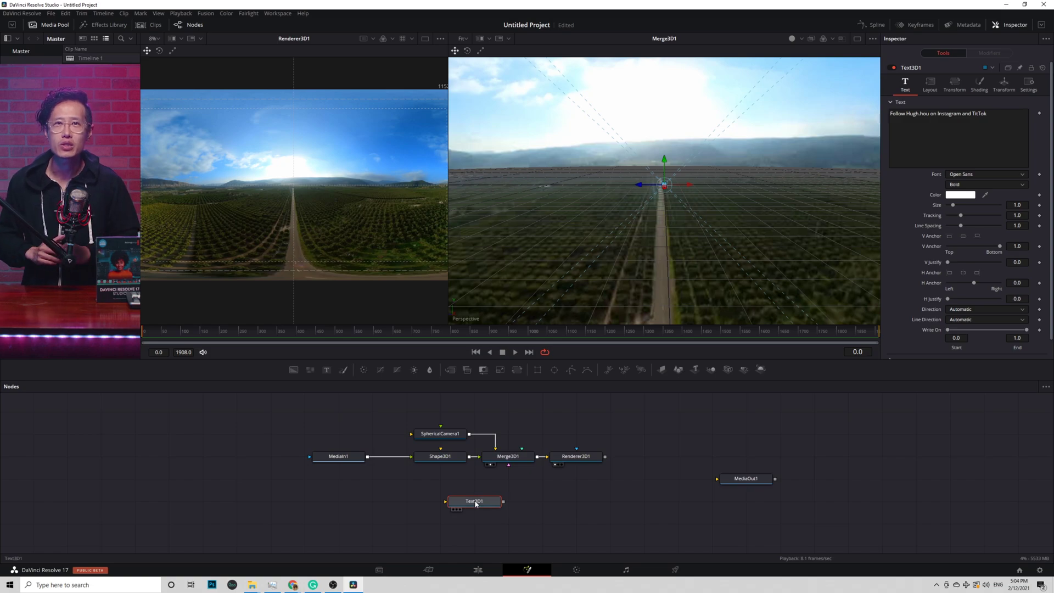
{"action": "mouse_move", "coordinate": [467, 504]}
{"action": "left_mouse_down"}
{"action": "mouse_move", "coordinate": [489, 461]}
{"action": "mouse_move", "coordinate": [456, 495]}
{"action": "left_mouse_up"}
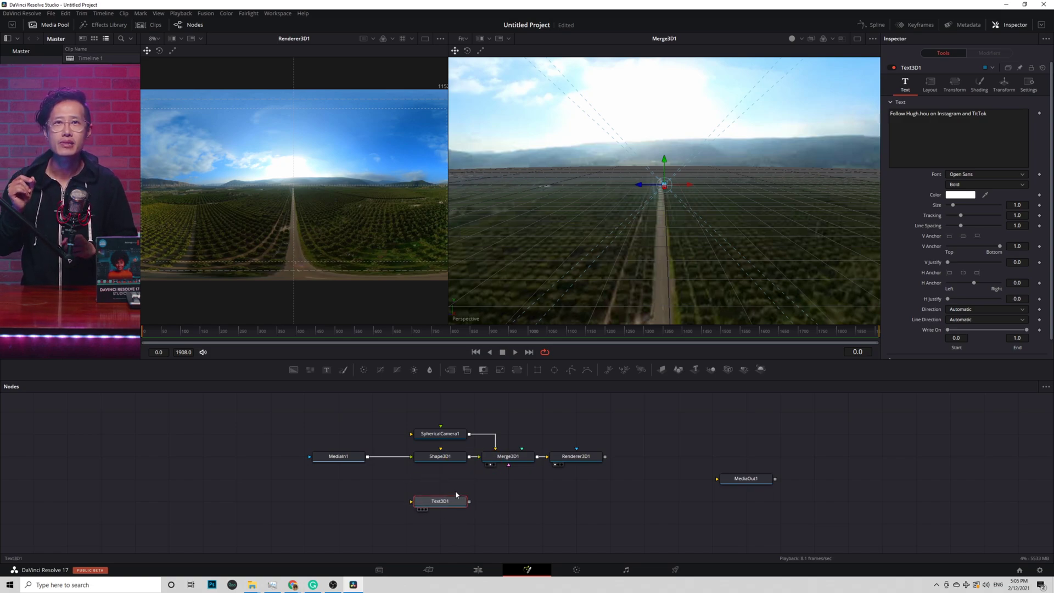
{"action": "left_click_drag", "start_coordinate": [486, 463], "coordinate": [489, 459]}
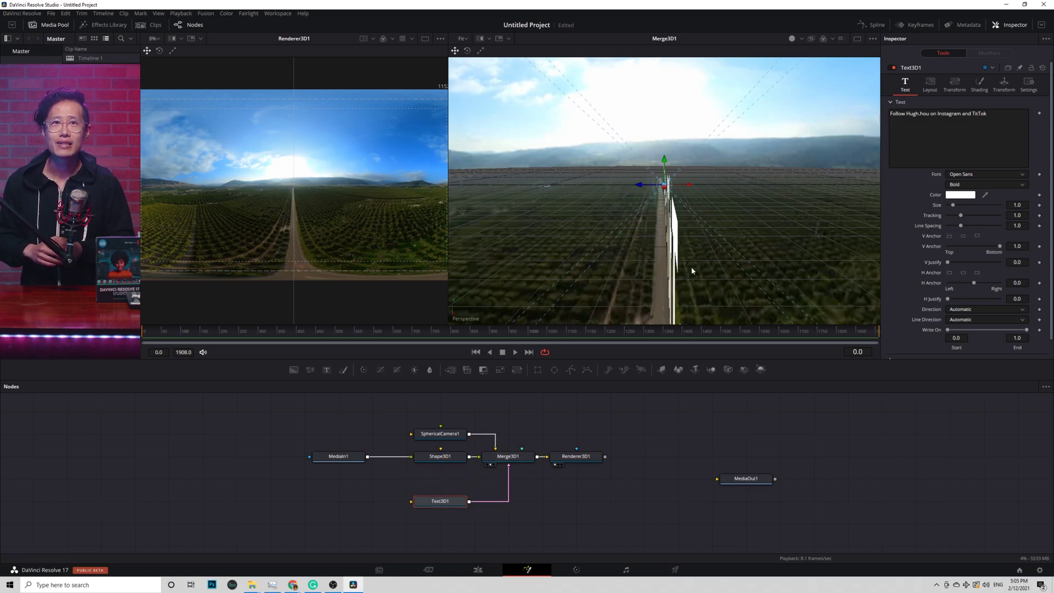
Step: Move the 3D text up above the road and rotate it to face the camera
{"action": "left_click_drag", "start_coordinate": [698, 262], "coordinate": [718, 258]}
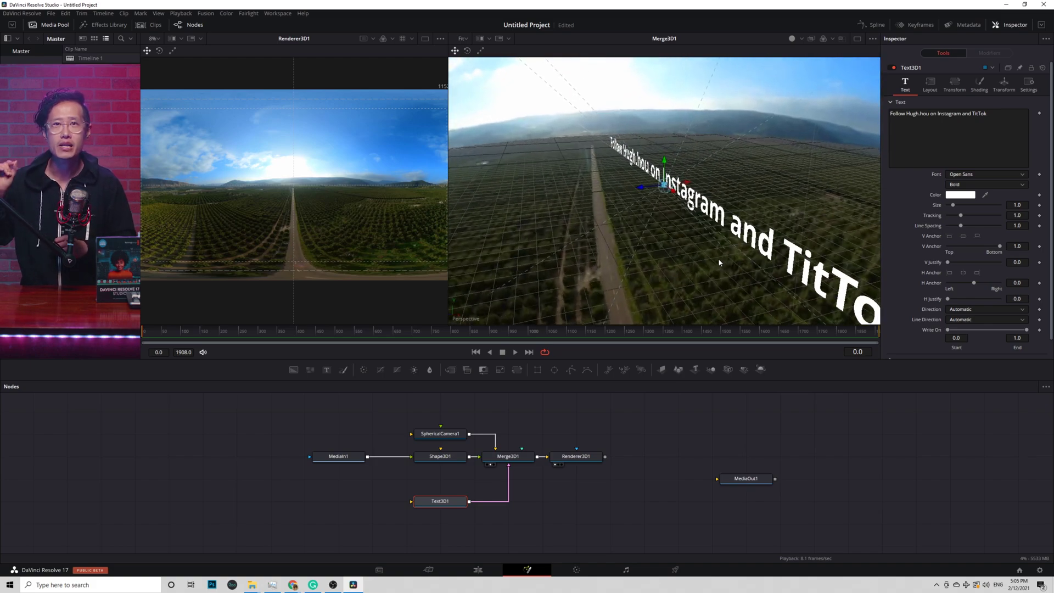
{"action": "left_click_drag", "start_coordinate": [644, 191], "coordinate": [736, 178]}
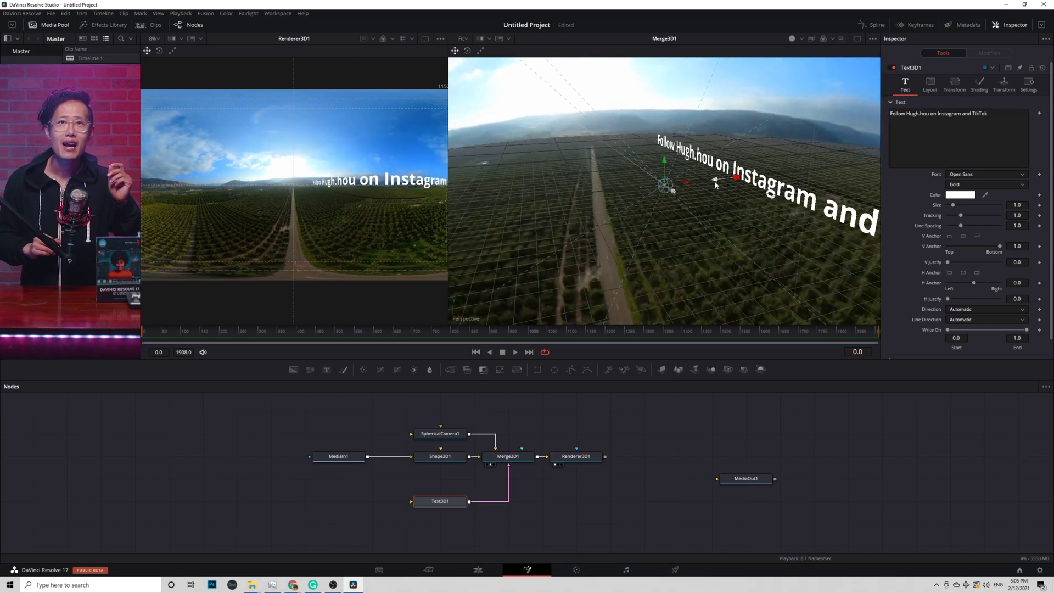
{"action": "left_click", "coordinate": [470, 52]}
{"action": "left_click_drag", "start_coordinate": [744, 193], "coordinate": [534, 167]}
{"action": "left_click", "coordinate": [454, 51]}
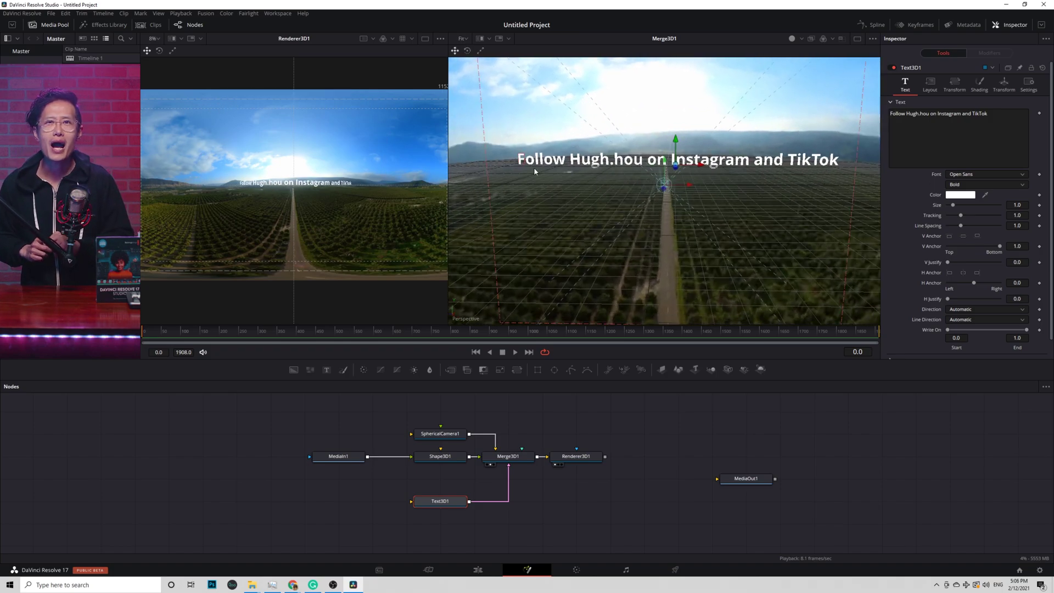
{"action": "left_click_drag", "start_coordinate": [714, 199], "coordinate": [692, 161]}
{"action": "left_click_drag", "start_coordinate": [740, 186], "coordinate": [740, 222]}
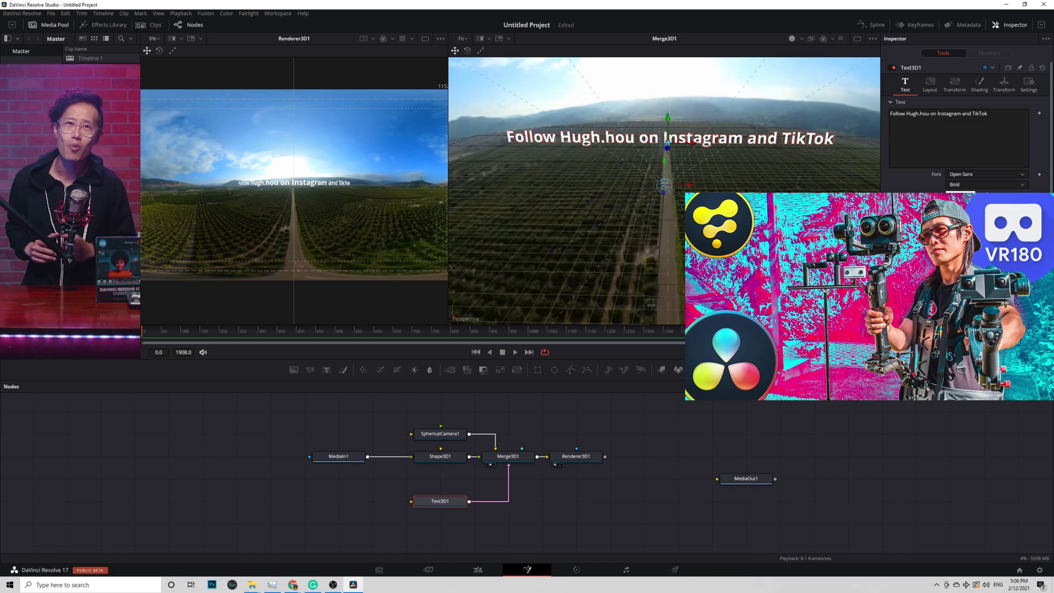
{"action": "scroll", "coordinate": [958, 132], "scroll_direction": "down", "scroll_amount": 1}
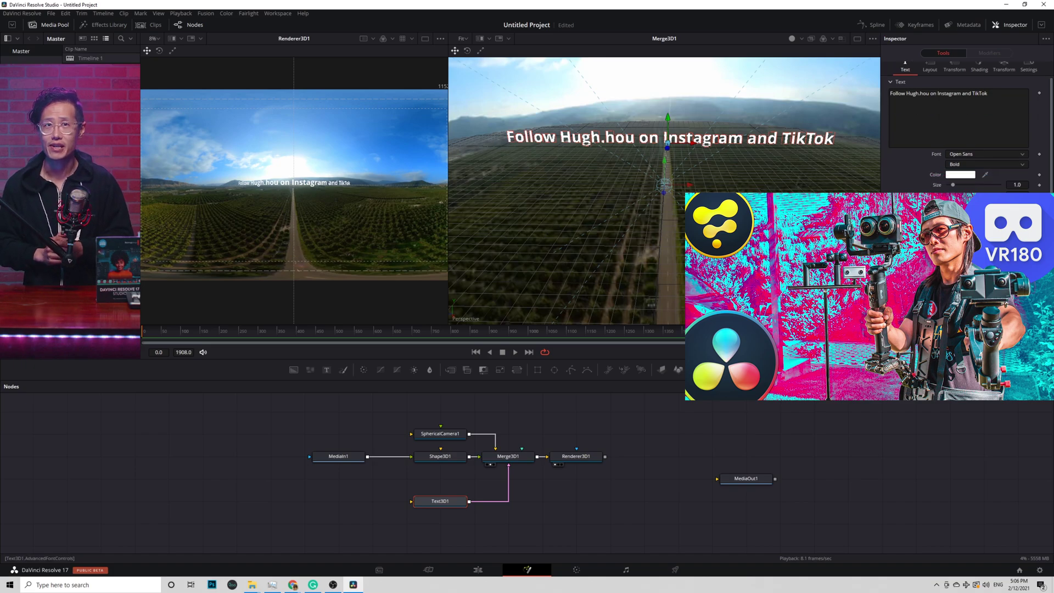
Step: Keyframe Text3D1 Translation X from -7.648 at frame 0 to 2.207 at frame 304
{"action": "left_click", "coordinate": [1004, 66]}
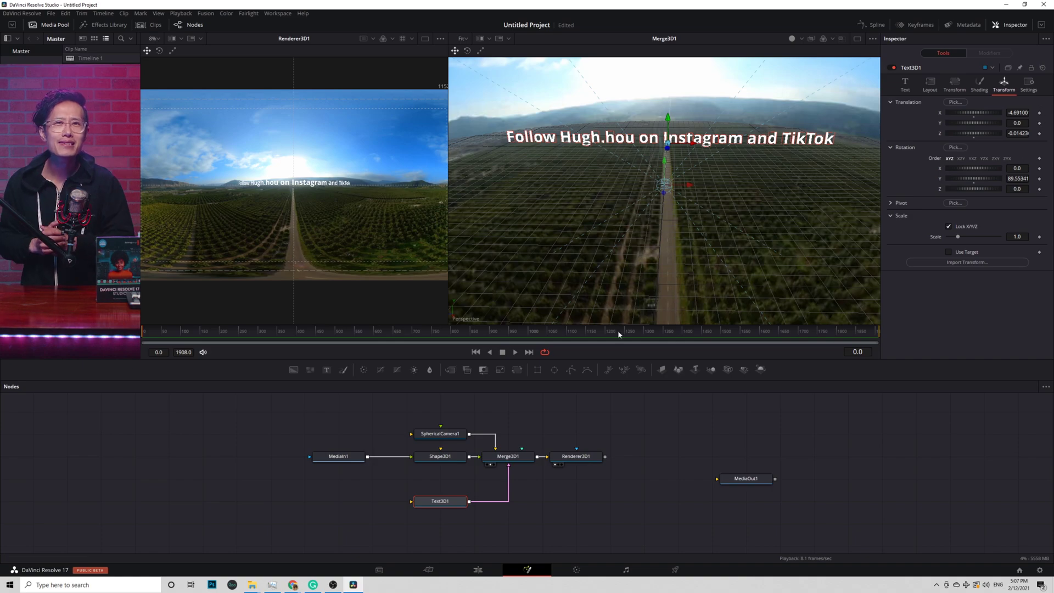
{"action": "left_click_drag", "start_coordinate": [975, 114], "coordinate": [982, 115]}
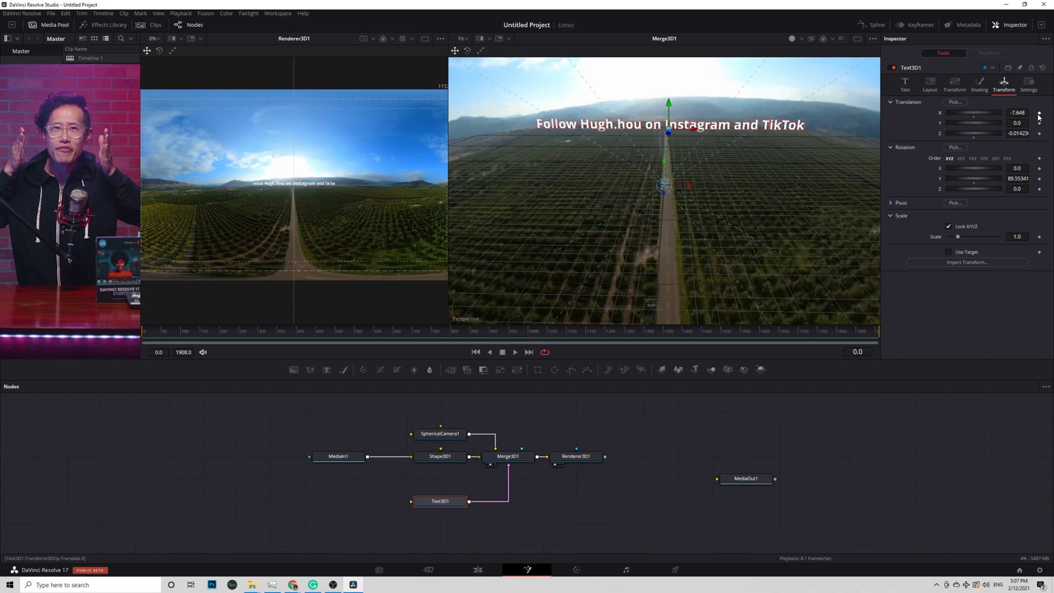
{"action": "left_click_drag", "start_coordinate": [319, 340], "coordinate": [258, 337]}
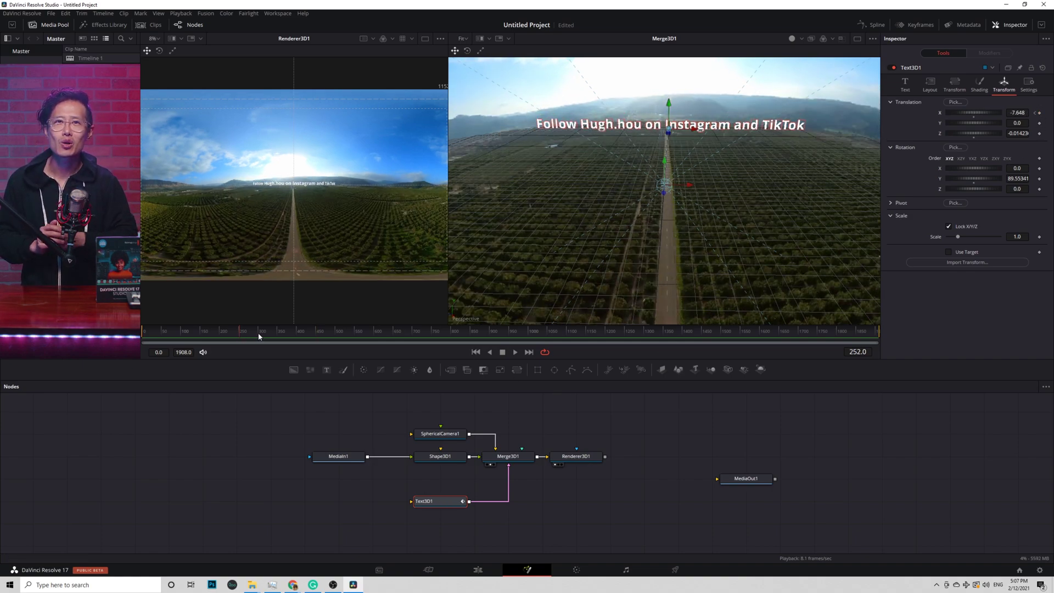
{"action": "left_click", "coordinate": [1039, 112]}
{"action": "left_click_drag", "start_coordinate": [961, 114], "coordinate": [1013, 97]}
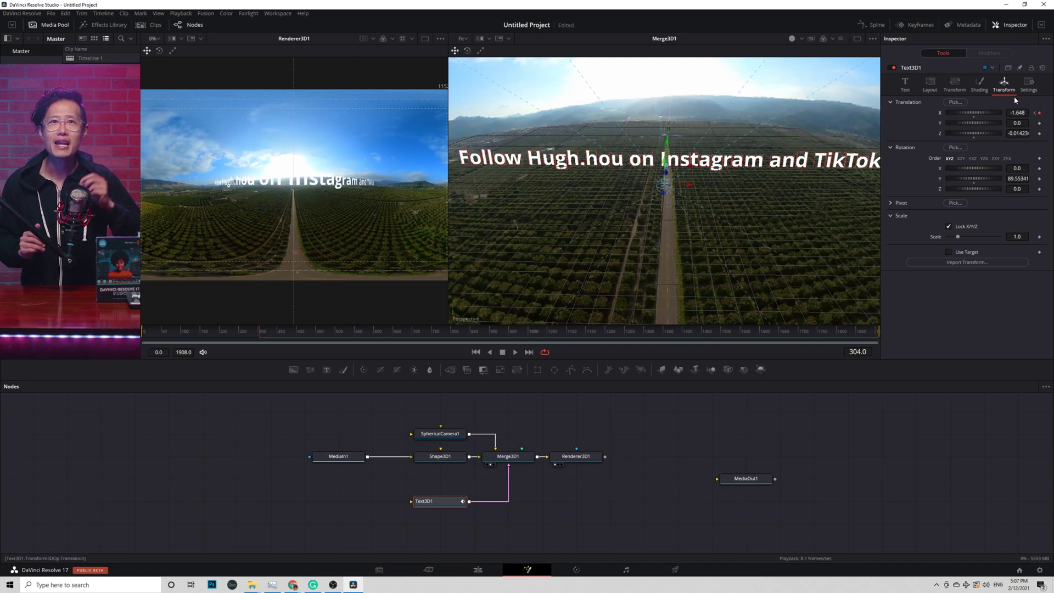
{"action": "left_click", "coordinate": [873, 26]}
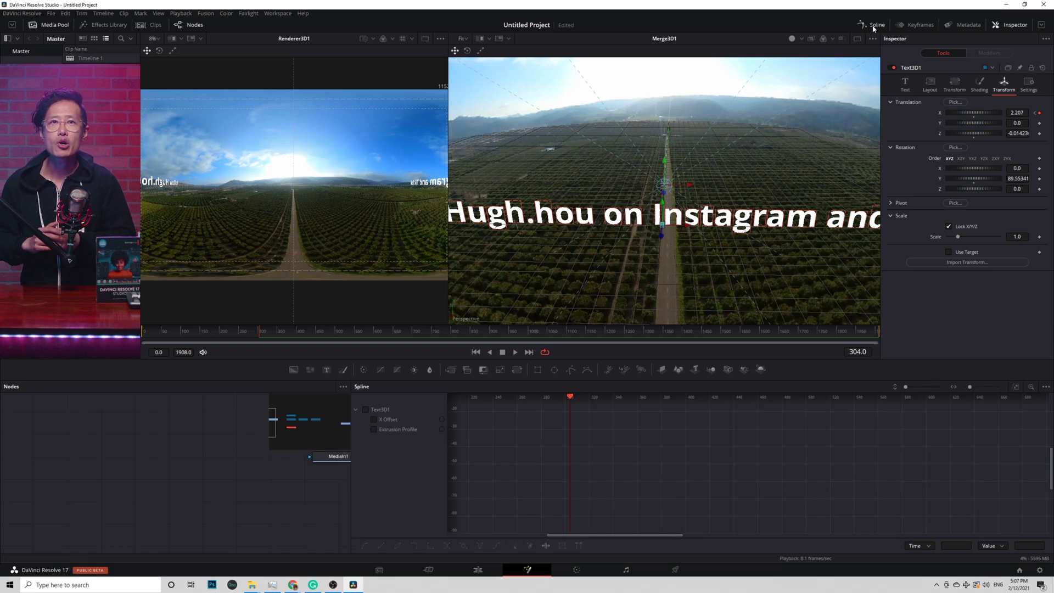
Step: Flatten the X Offset curve's first and last keyframe handles, then play back the slide
{"action": "left_click", "coordinate": [374, 419]}
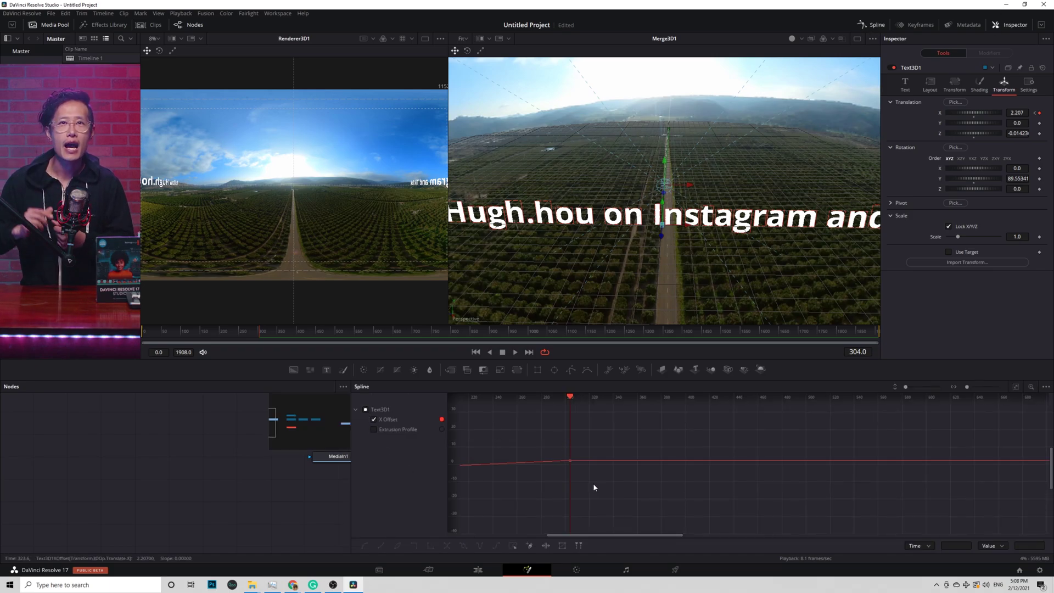
{"action": "key", "text": "ctrl+f"}
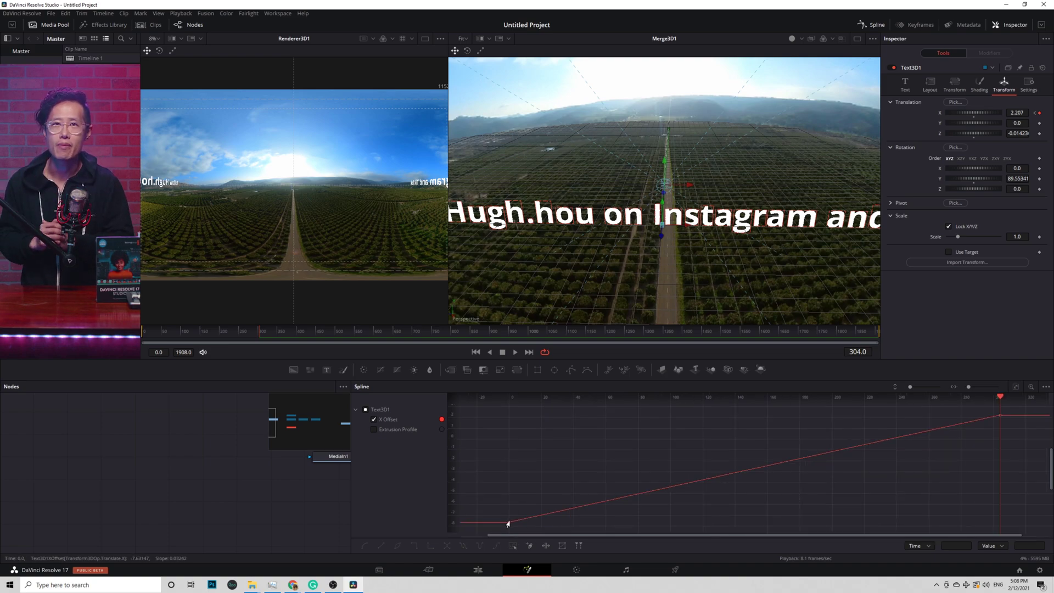
{"action": "left_click_drag", "start_coordinate": [672, 487], "coordinate": [686, 522]}
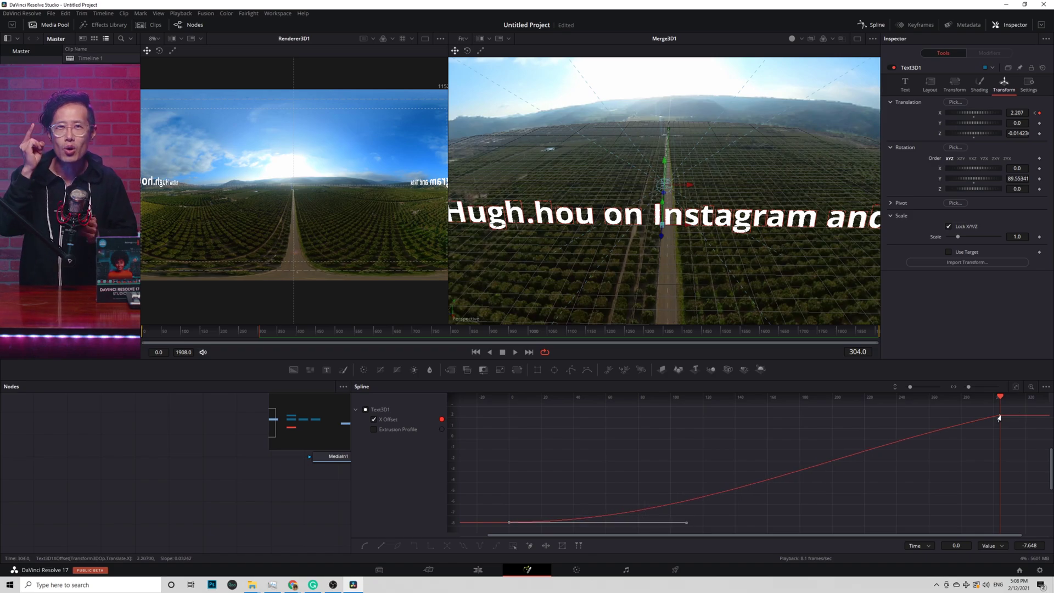
{"action": "left_click", "coordinate": [1000, 416]}
{"action": "left_click_drag", "start_coordinate": [835, 453], "coordinate": [830, 415]}
{"action": "left_click", "coordinate": [515, 351]}
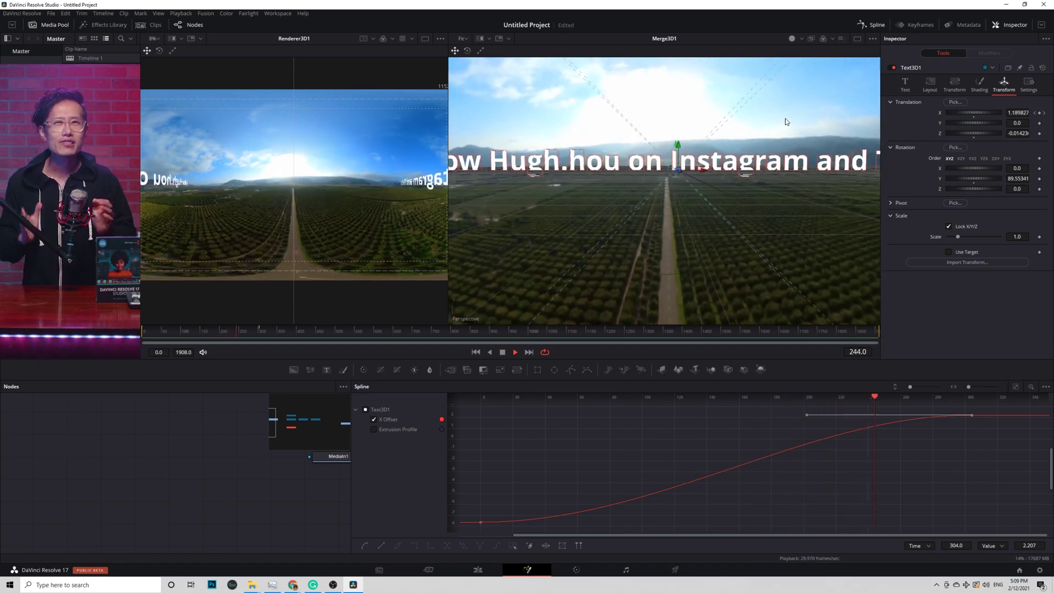
{"action": "left_click_drag", "start_coordinate": [781, 120], "coordinate": [773, 161]}
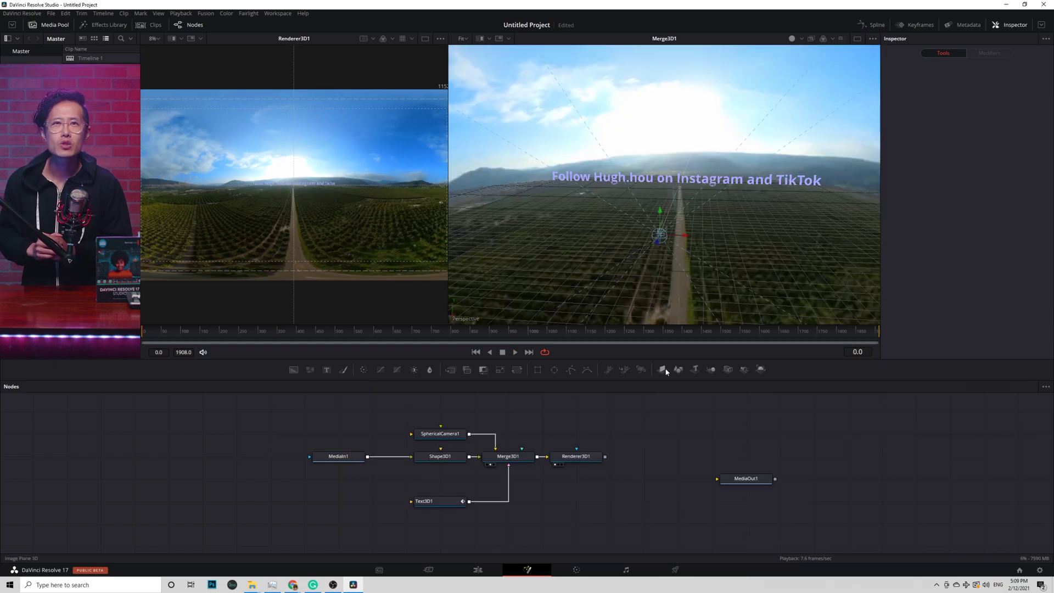
Step: Add ImagePlane3D1, a Background node and a Text+ layer to the node graph
{"action": "left_click", "coordinate": [663, 370]}
{"action": "left_click_drag", "start_coordinate": [617, 469], "coordinate": [629, 422]}
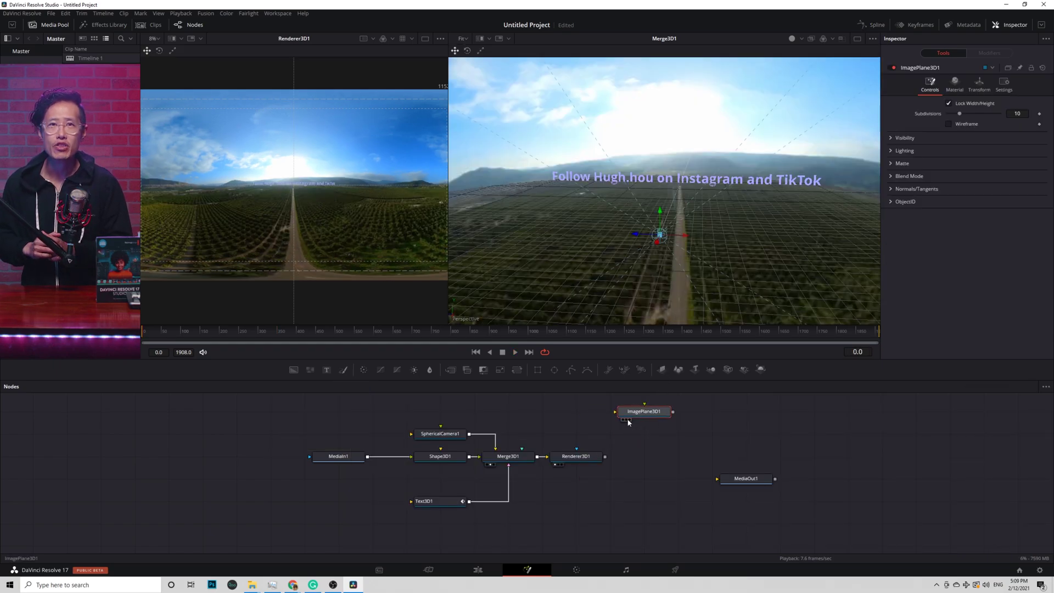
{"action": "left_click", "coordinate": [294, 370]}
{"action": "left_click", "coordinate": [327, 371]}
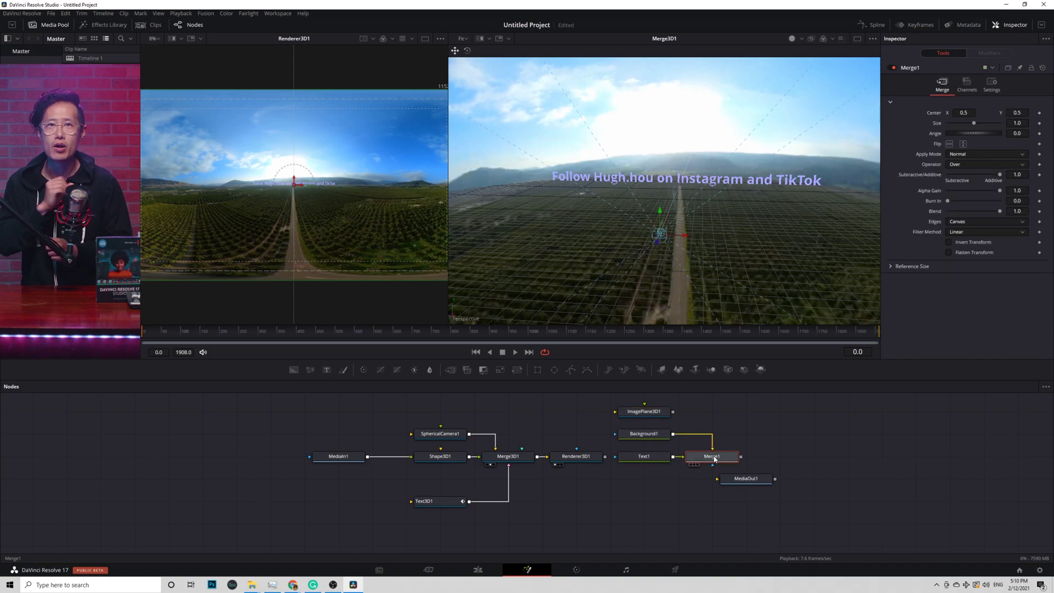
Step: Make Background1 solid cyan and feed Merge1 into ImagePlane3D1
{"action": "left_click", "coordinate": [641, 460]}
{"action": "left_click", "coordinate": [644, 433]}
{"action": "left_click", "coordinate": [970, 151]}
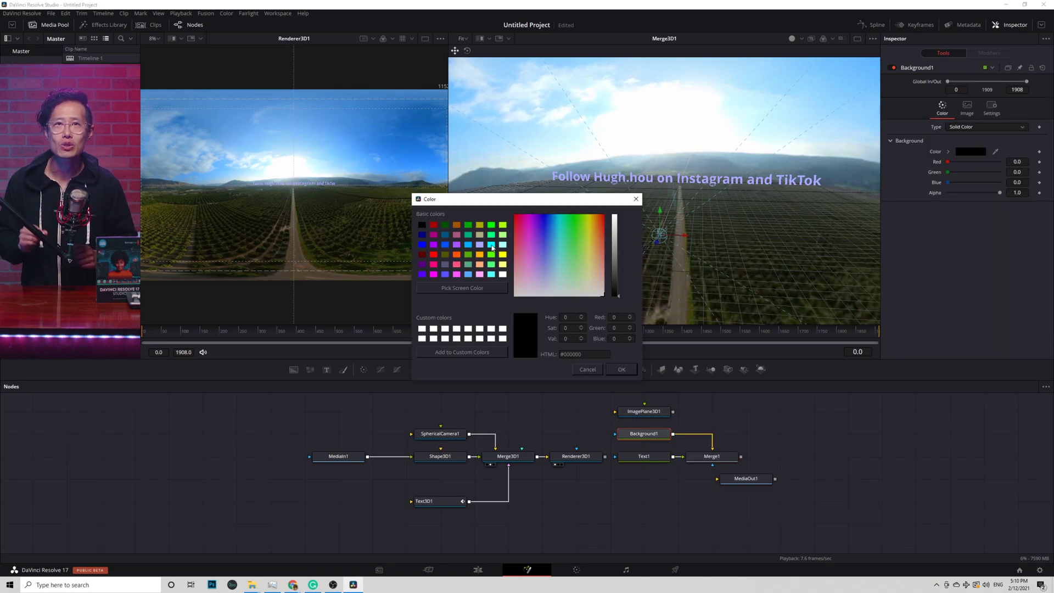
{"action": "left_click", "coordinate": [491, 246]}
{"action": "left_click", "coordinate": [621, 369]}
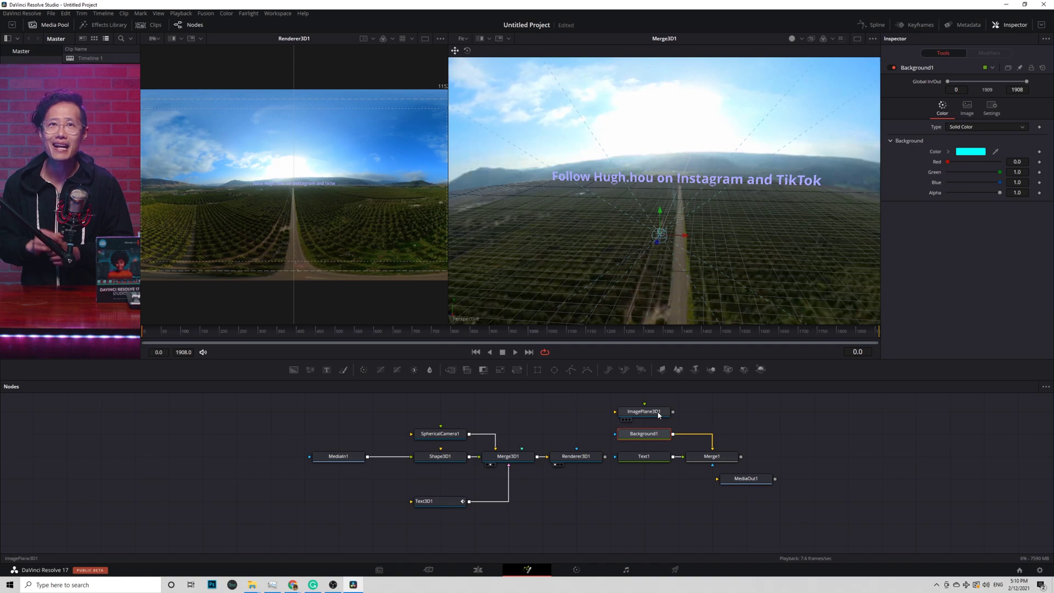
{"action": "left_click_drag", "start_coordinate": [659, 415], "coordinate": [758, 415]}
{"action": "left_click_drag", "start_coordinate": [740, 456], "coordinate": [582, 415]}
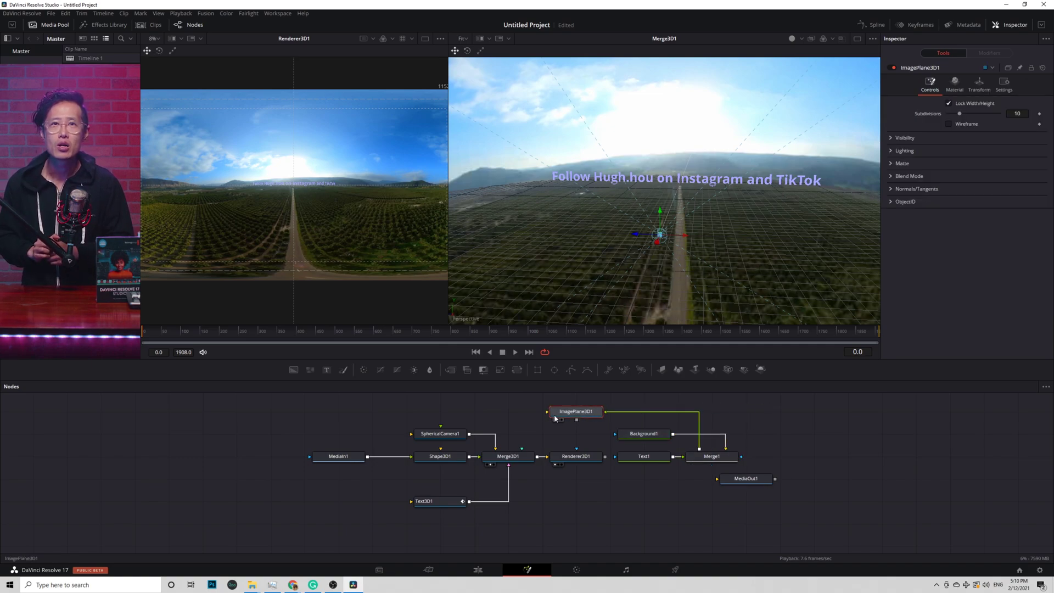
Step: Connect ImagePlane3D1 into Merge3D1 and shift the plane right in 3D space
{"action": "left_click_drag", "start_coordinate": [517, 460], "coordinate": [516, 457]}
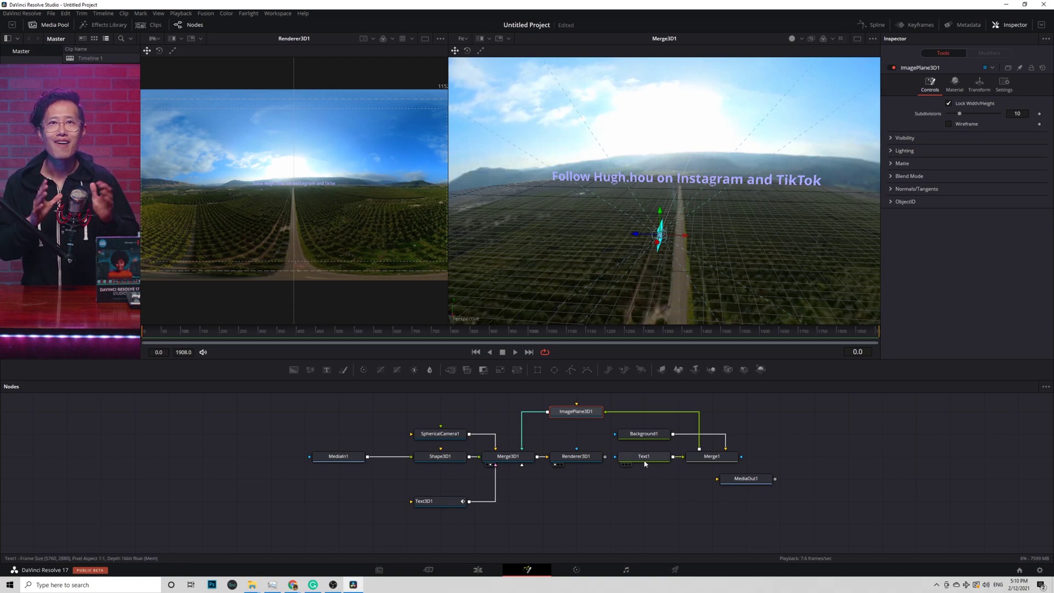
{"action": "left_click_drag", "start_coordinate": [573, 456], "coordinate": [574, 501]}
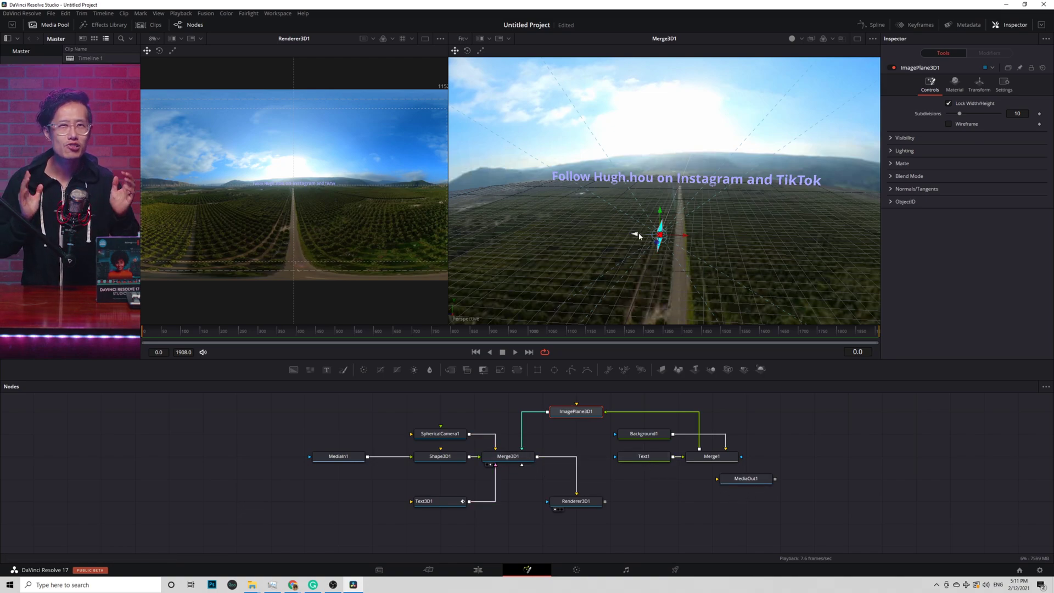
{"action": "left_click_drag", "start_coordinate": [639, 232], "coordinate": [626, 260]}
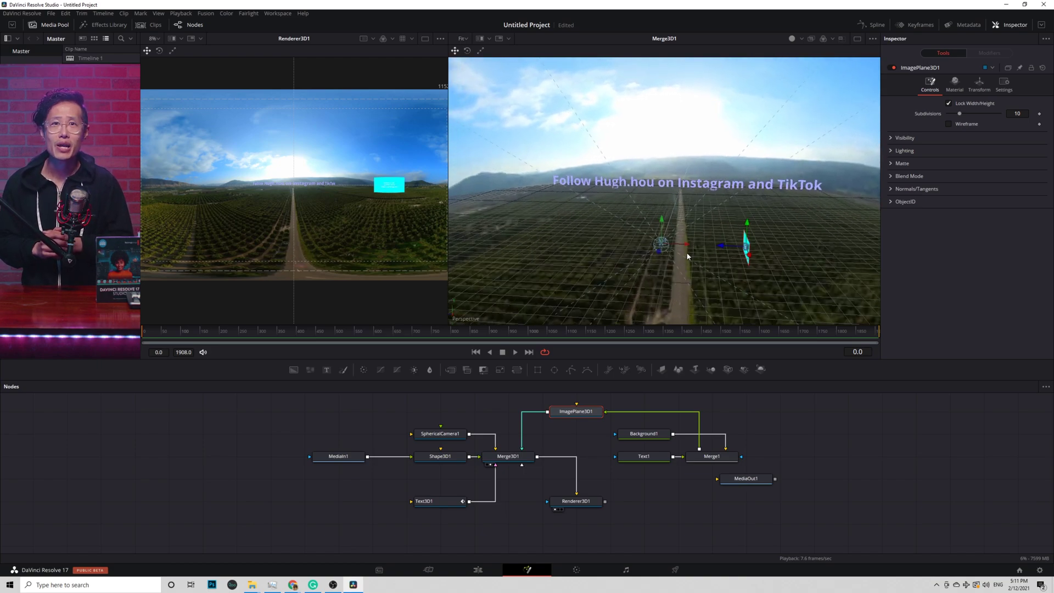
Step: Set the cyan text plane's Scale to about 2.323 and check it in the viewer
{"action": "left_click", "coordinate": [979, 83]}
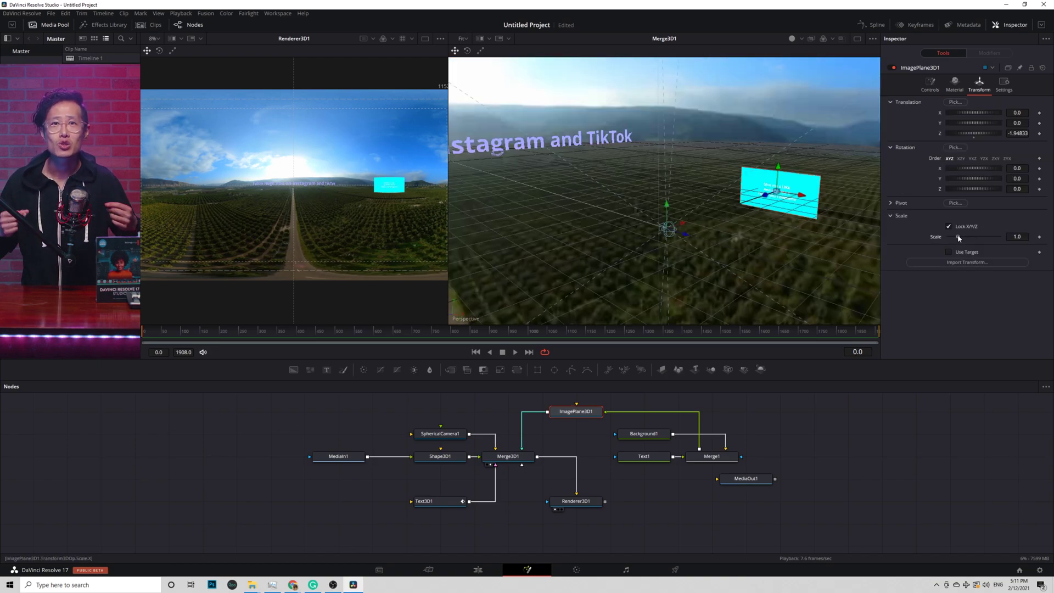
{"action": "left_click_drag", "start_coordinate": [959, 237], "coordinate": [973, 237]}
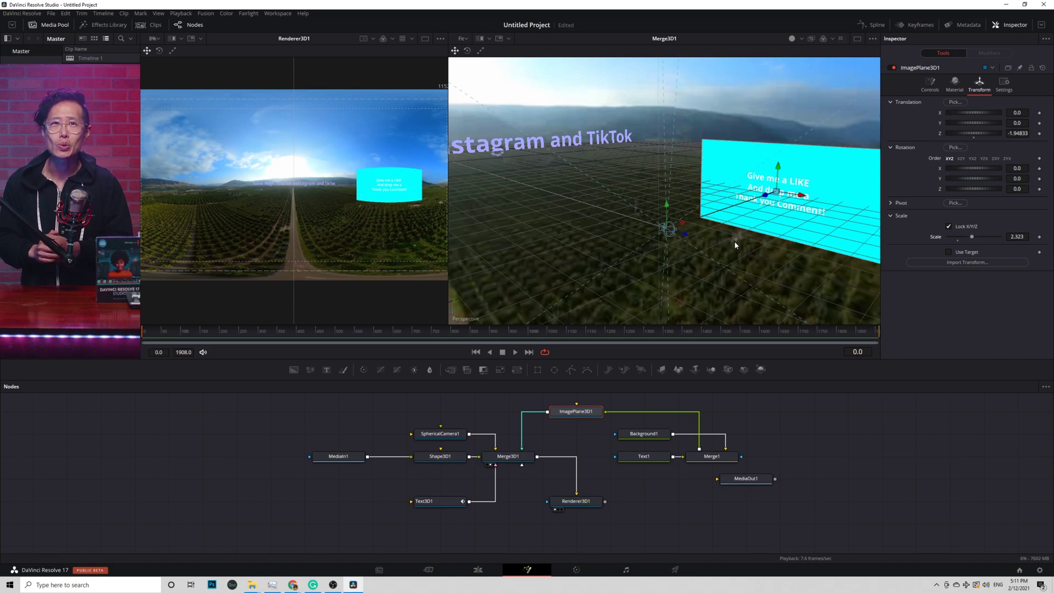
{"action": "mouse_move", "coordinate": [736, 246]}
{"action": "left_mouse_down"}
{"action": "mouse_move", "coordinate": [701, 242]}
{"action": "mouse_move", "coordinate": [725, 244]}
{"action": "left_mouse_up"}
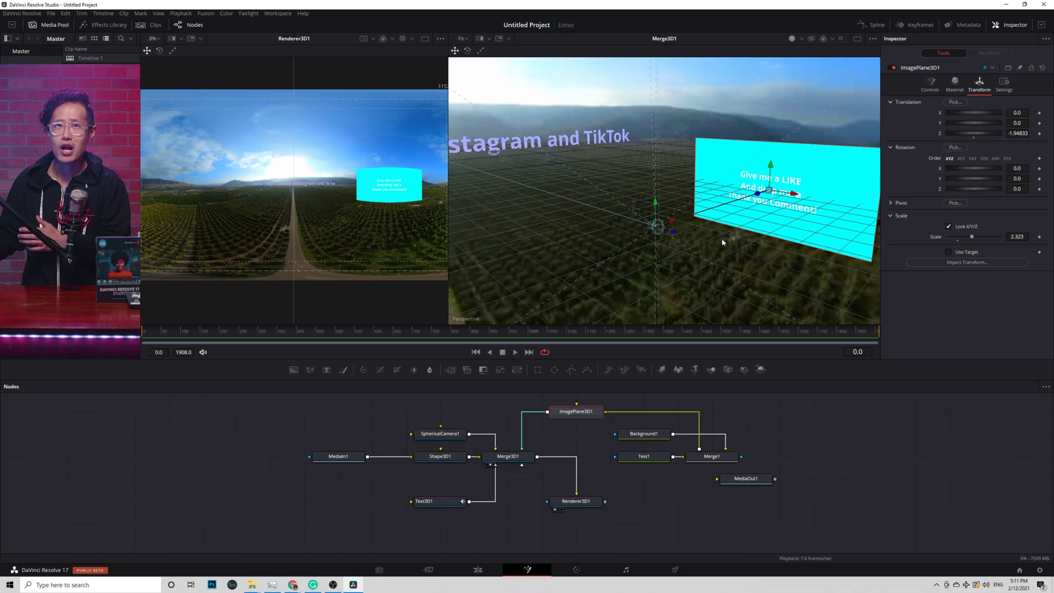
{"action": "left_click_drag", "start_coordinate": [615, 207], "coordinate": [517, 206]}
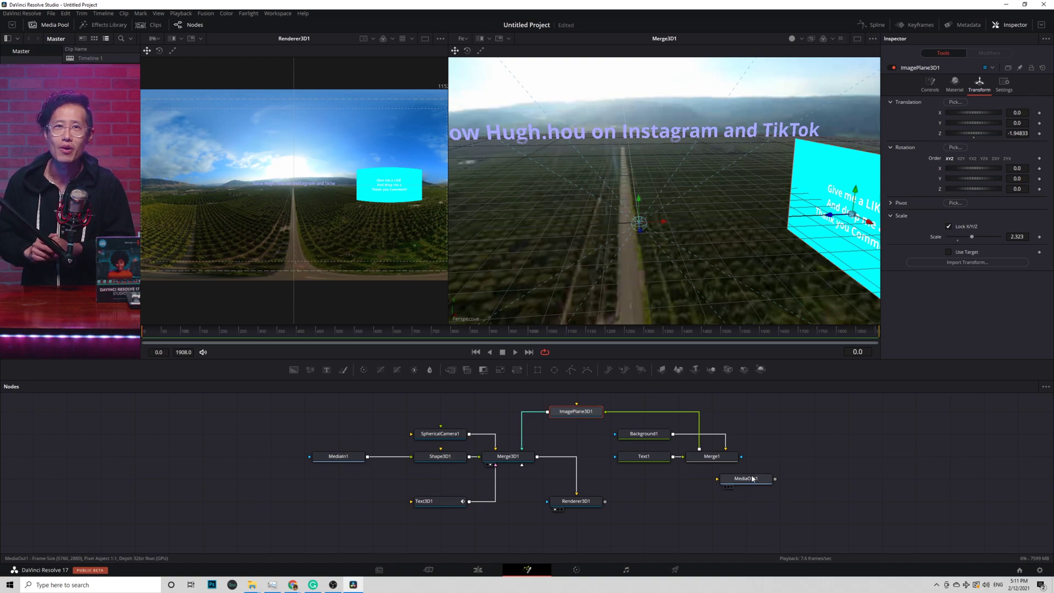
{"action": "left_click_drag", "start_coordinate": [754, 480], "coordinate": [845, 484]}
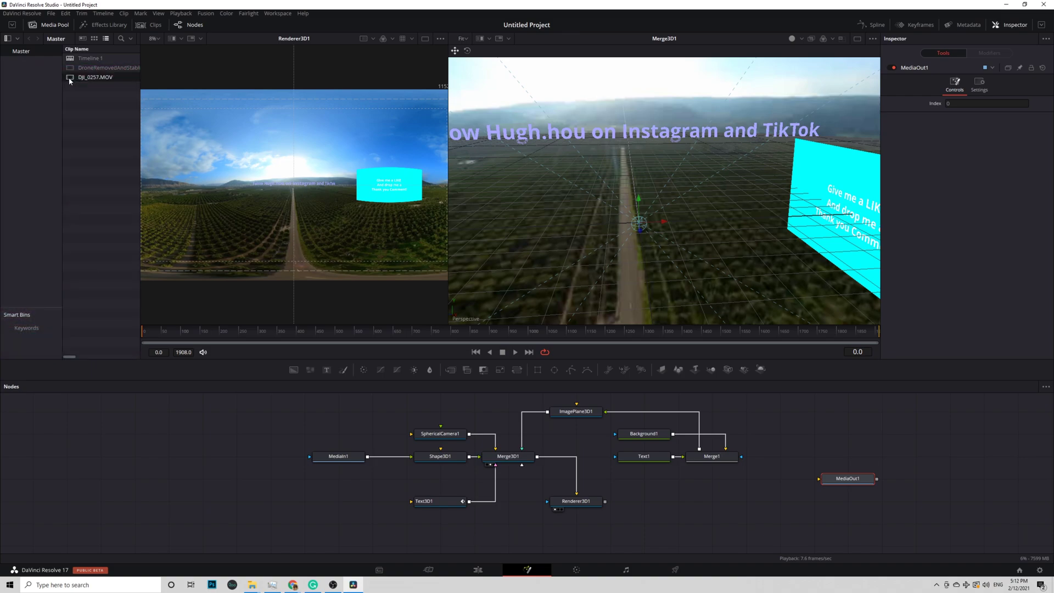
Step: Bring DJI_0257.MOV into the graph on a new ImagePlane3D2 connected to Merge3D1
{"action": "left_click_drag", "start_coordinate": [652, 494], "coordinate": [653, 496]}
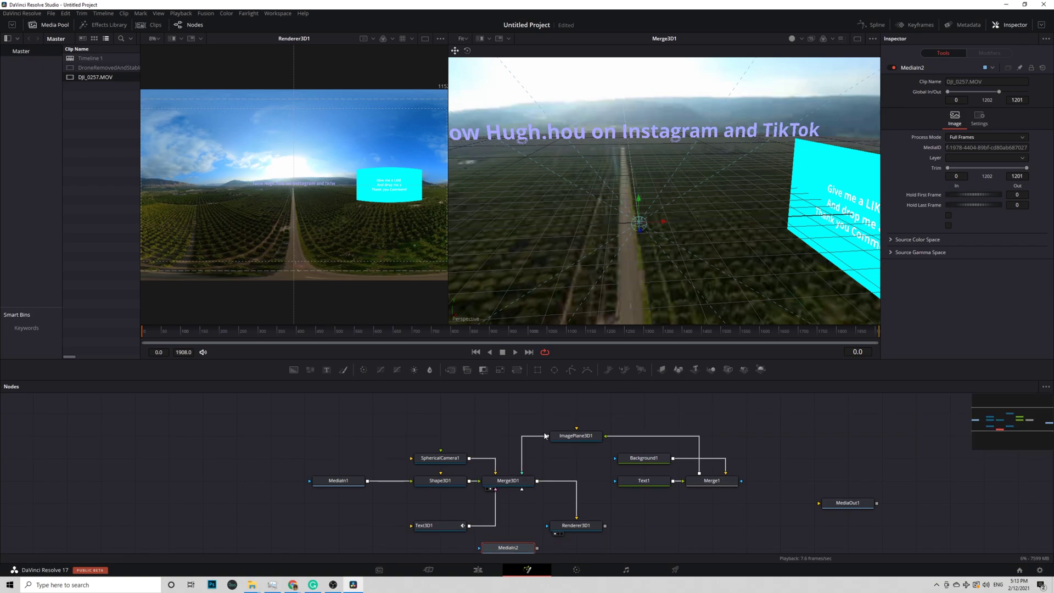
{"action": "left_click", "coordinate": [661, 369]}
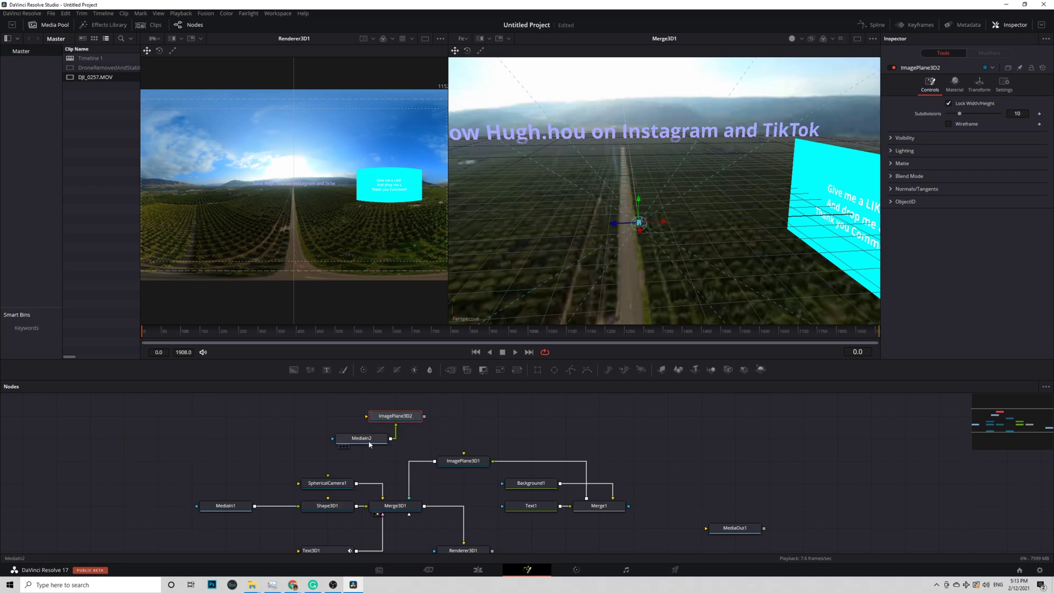
{"action": "left_click_drag", "start_coordinate": [370, 444], "coordinate": [302, 444]}
{"action": "left_click_drag", "start_coordinate": [414, 418], "coordinate": [381, 441]}
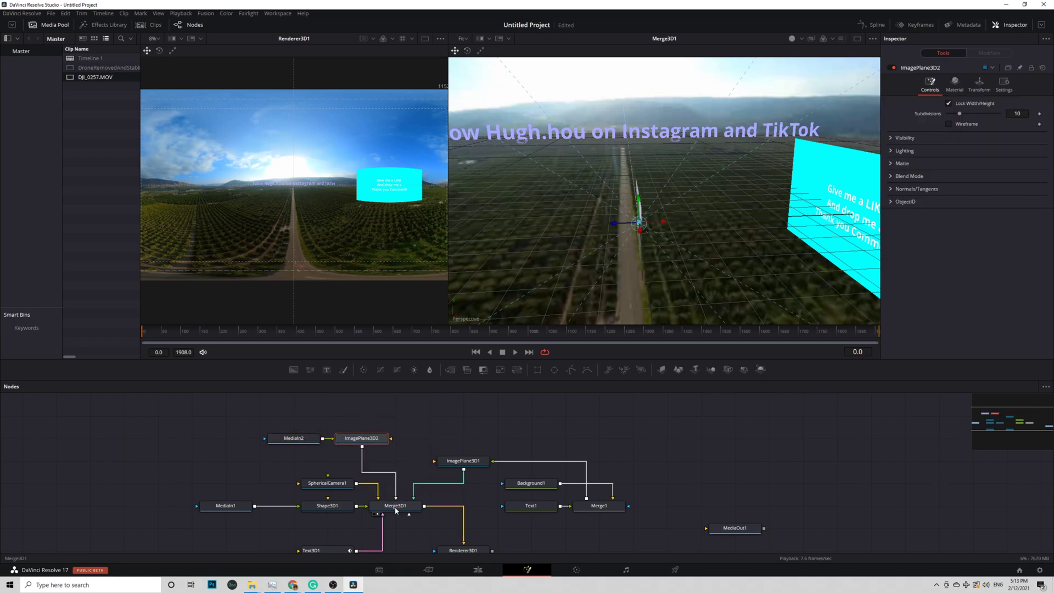
Step: Place the video plane raised left of the road, tilted -20.9 on Rotation X
{"action": "left_click_drag", "start_coordinate": [609, 227], "coordinate": [522, 238]}
{"action": "left_click_drag", "start_coordinate": [530, 197], "coordinate": [531, 204]}
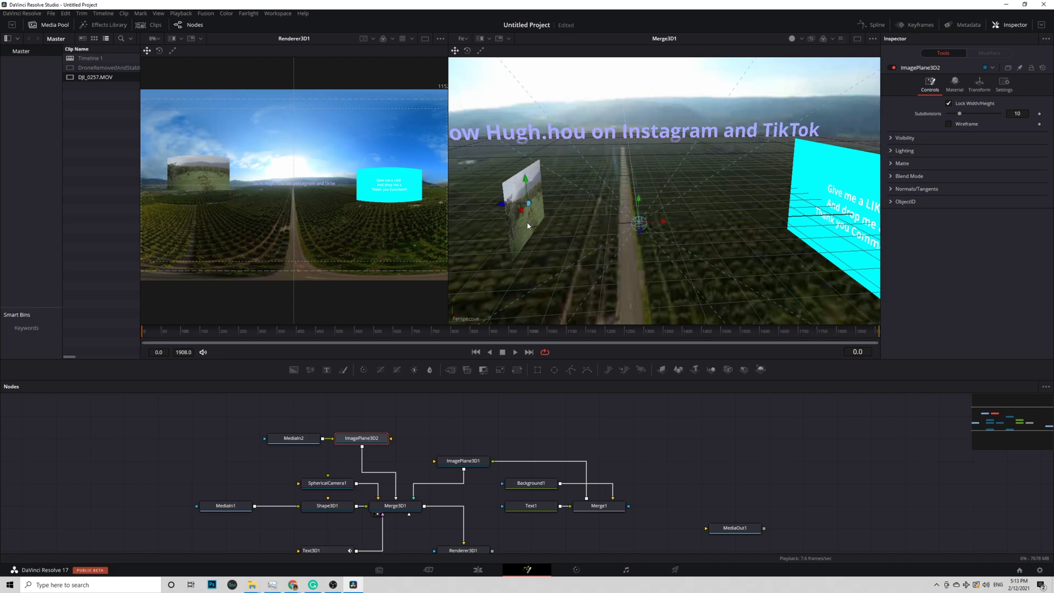
{"action": "left_click", "coordinate": [978, 86]}
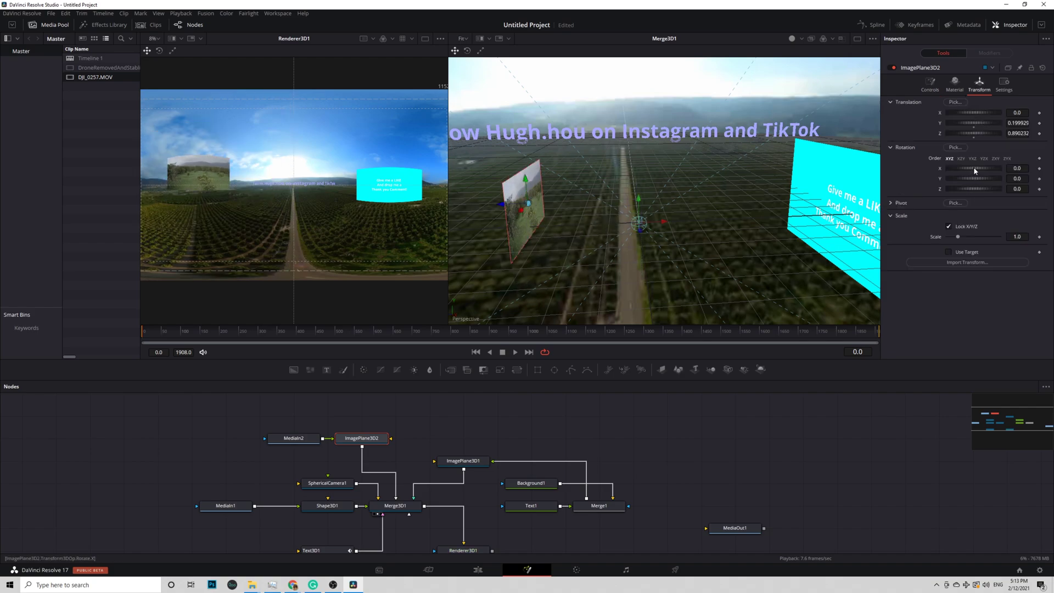
{"action": "left_click_drag", "start_coordinate": [975, 171], "coordinate": [971, 172]}
{"action": "left_click_drag", "start_coordinate": [542, 182], "coordinate": [545, 168]}
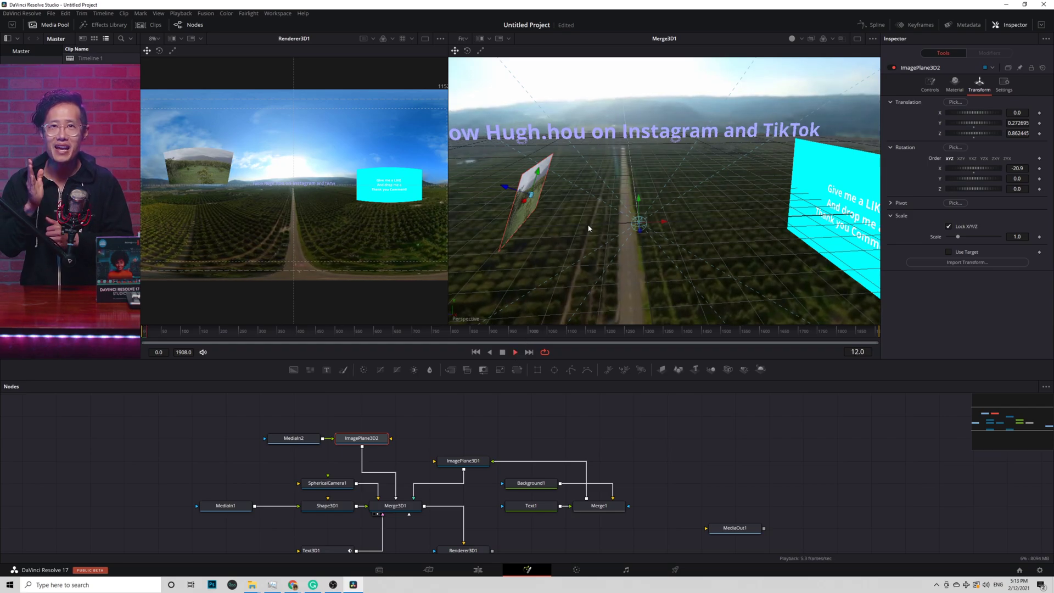
{"action": "left_click_drag", "start_coordinate": [584, 218], "coordinate": [604, 225]}
{"action": "right_click", "coordinate": [279, 132]}
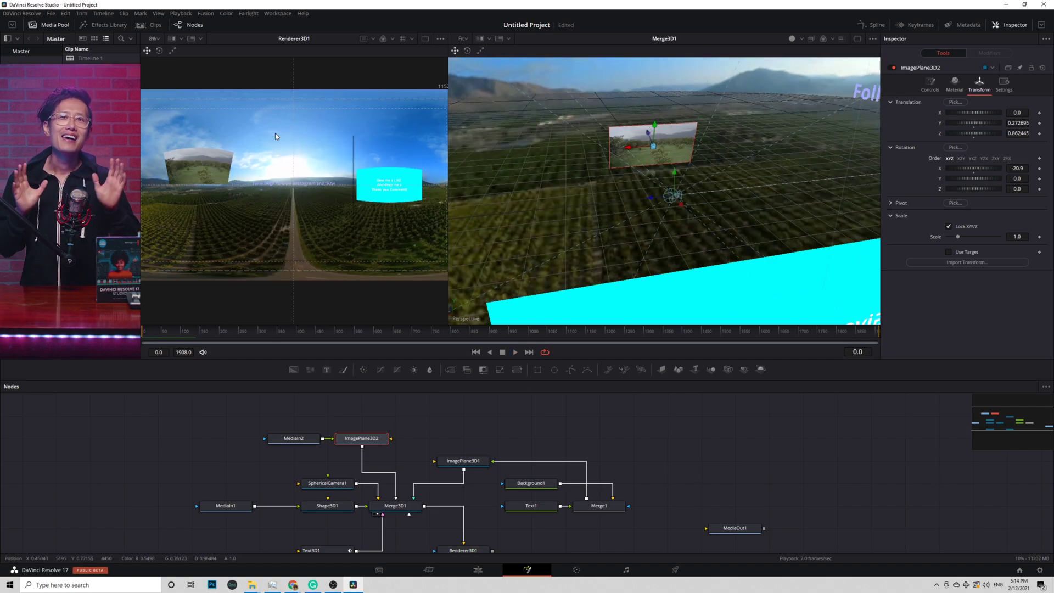
Step: Preview the comp in 360 View, then reset to the full frame at frame 0
{"action": "right_click", "coordinate": [277, 137]}
{"action": "left_click", "coordinate": [378, 177]}
{"action": "key", "text": "space"}
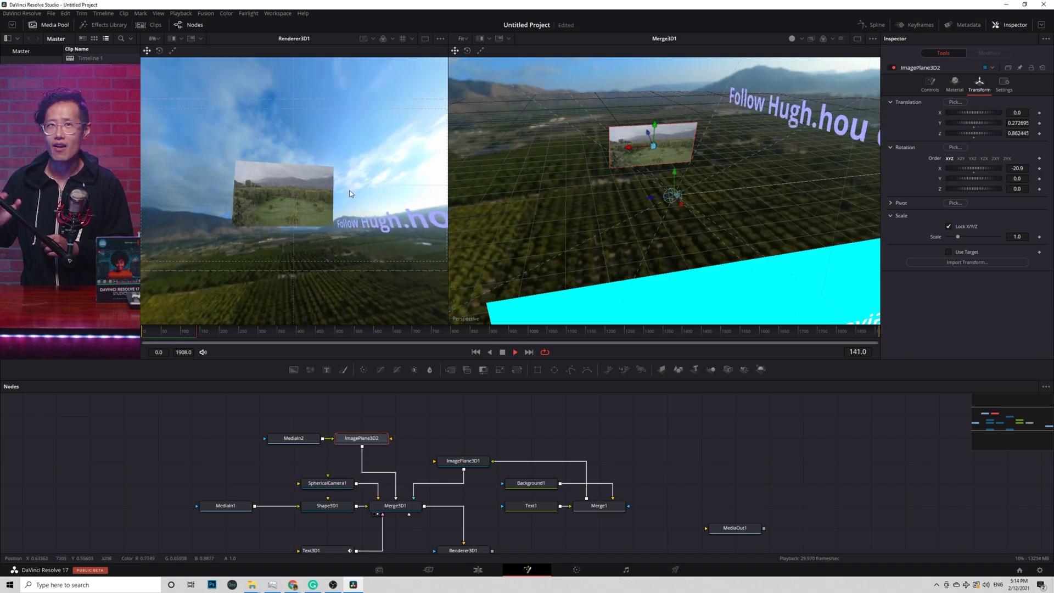
{"action": "key", "text": "space"}
{"action": "right_click", "coordinate": [323, 178]}
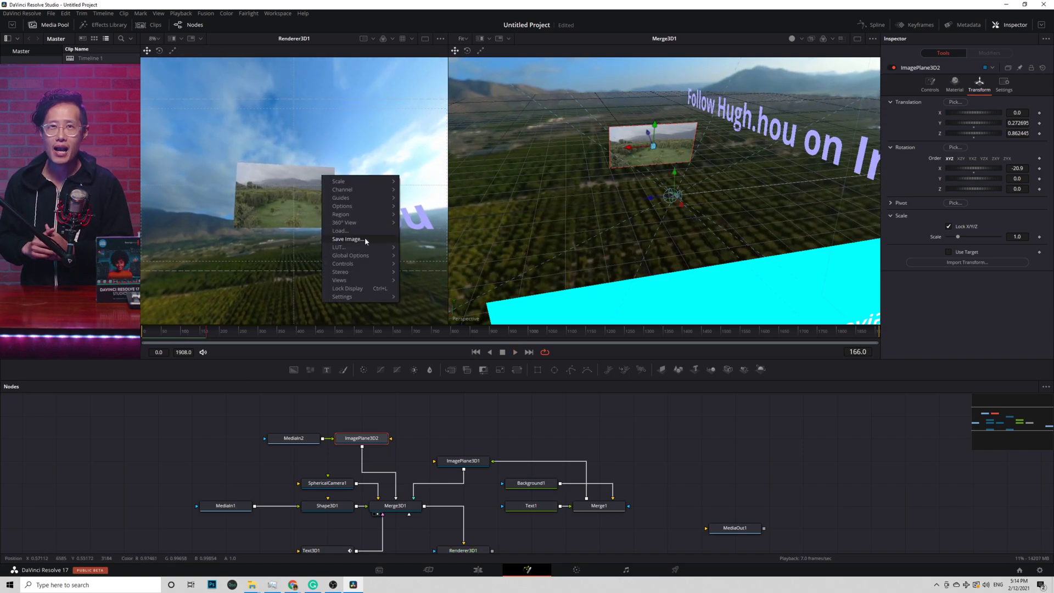
{"action": "mouse_move", "coordinate": [364, 302]}
{"action": "left_click", "coordinate": [426, 299]}
{"action": "key", "text": "Home"}
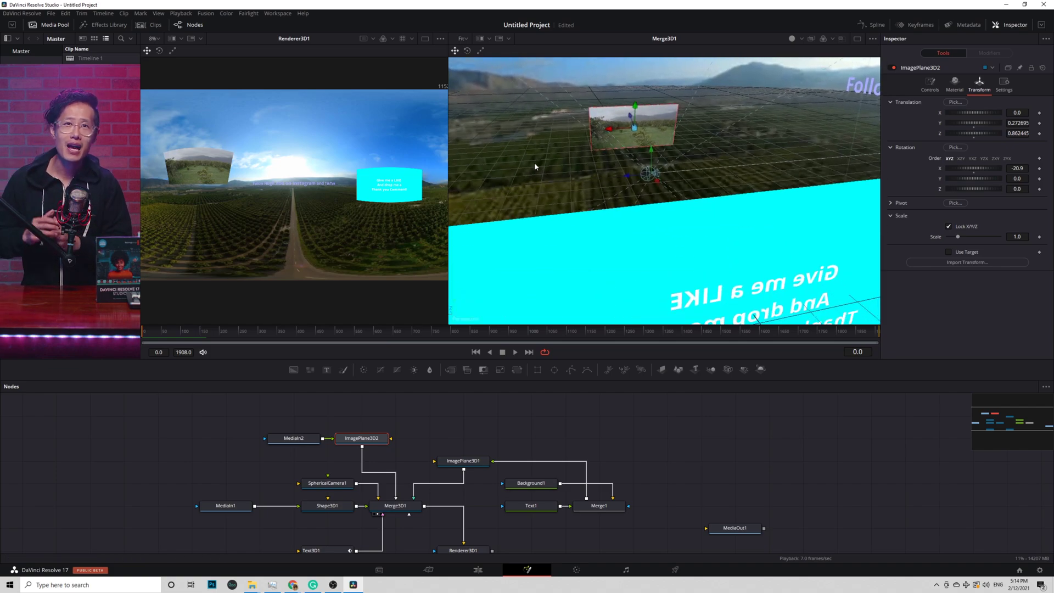
Step: Connect Renderer3D1 to MediaOut1 and go to the Deliver page
{"action": "left_click_drag", "start_coordinate": [729, 532], "coordinate": [598, 528]}
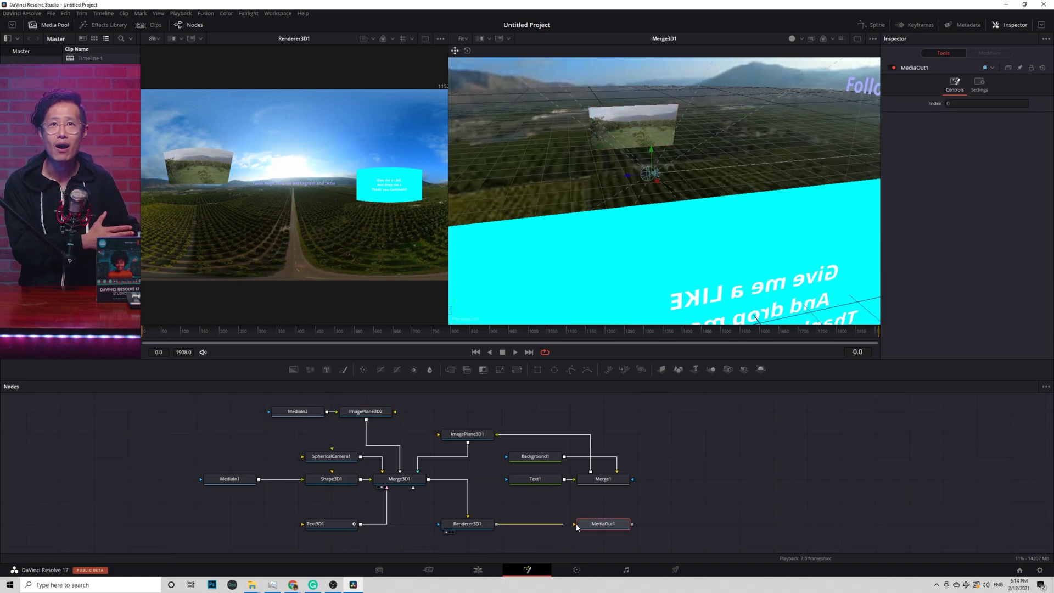
{"action": "left_click_drag", "start_coordinate": [497, 523], "coordinate": [582, 525]}
{"action": "key", "text": "2"}
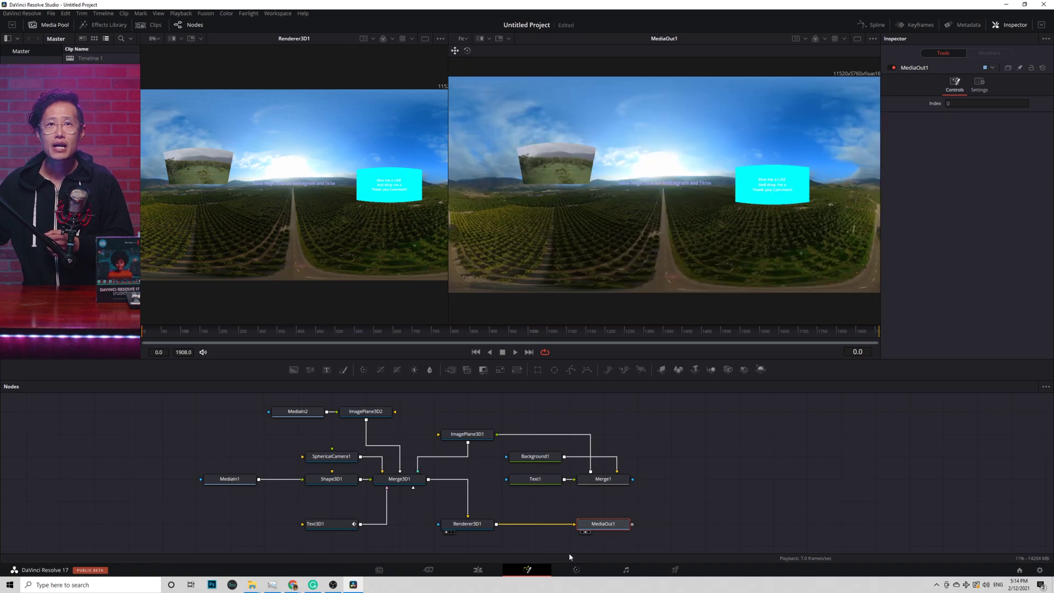
{"action": "left_click", "coordinate": [676, 571]}
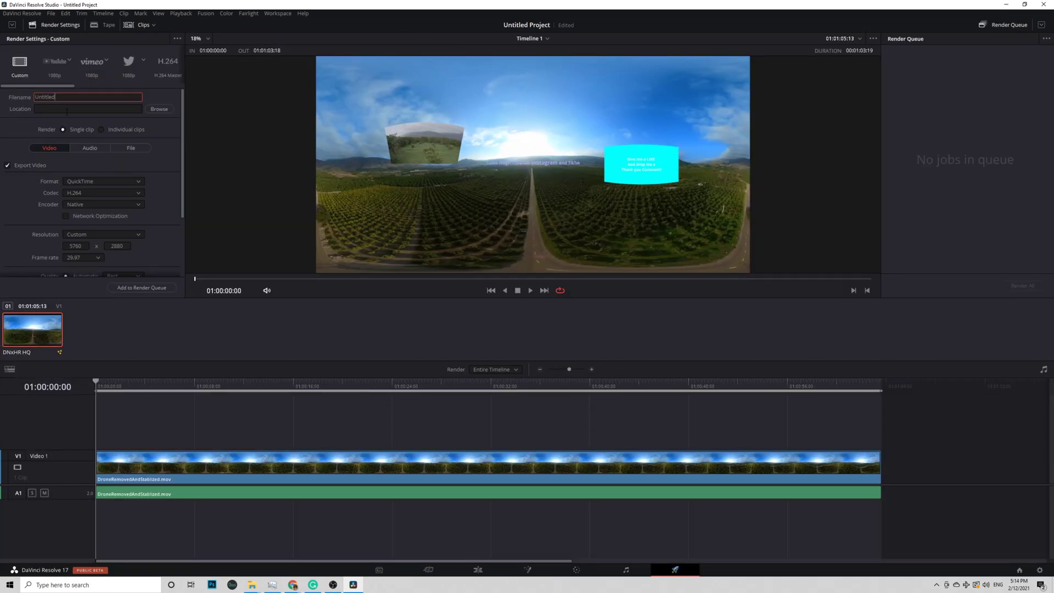
Step: Set the render format to MP4 and the encoding profile to Main10
{"action": "left_click", "coordinate": [92, 185]}
{"action": "left_click", "coordinate": [89, 205]}
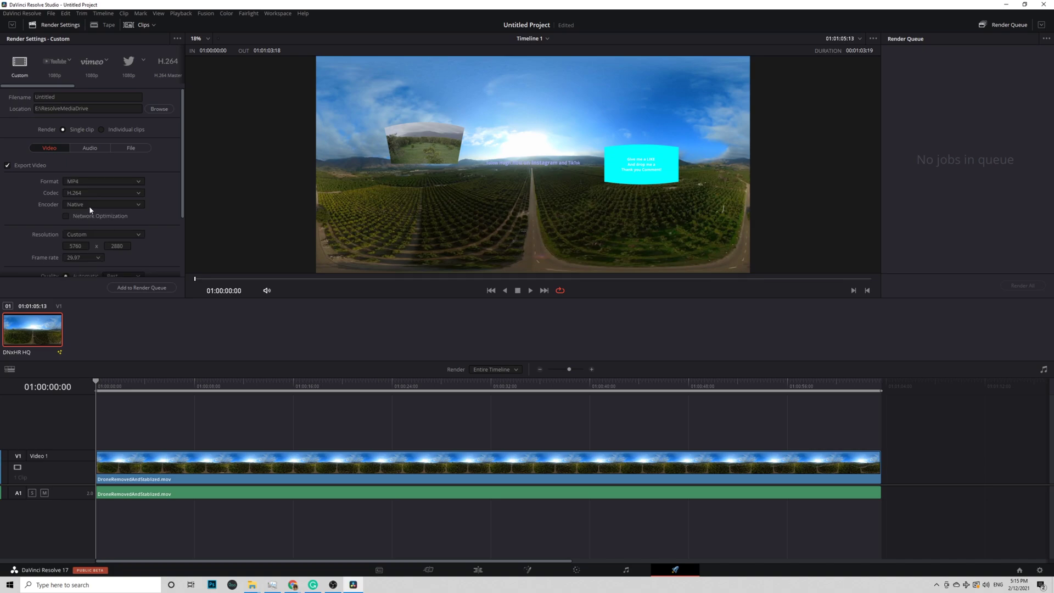
{"action": "scroll", "coordinate": [109, 231], "scroll_direction": "down", "scroll_amount": 1}
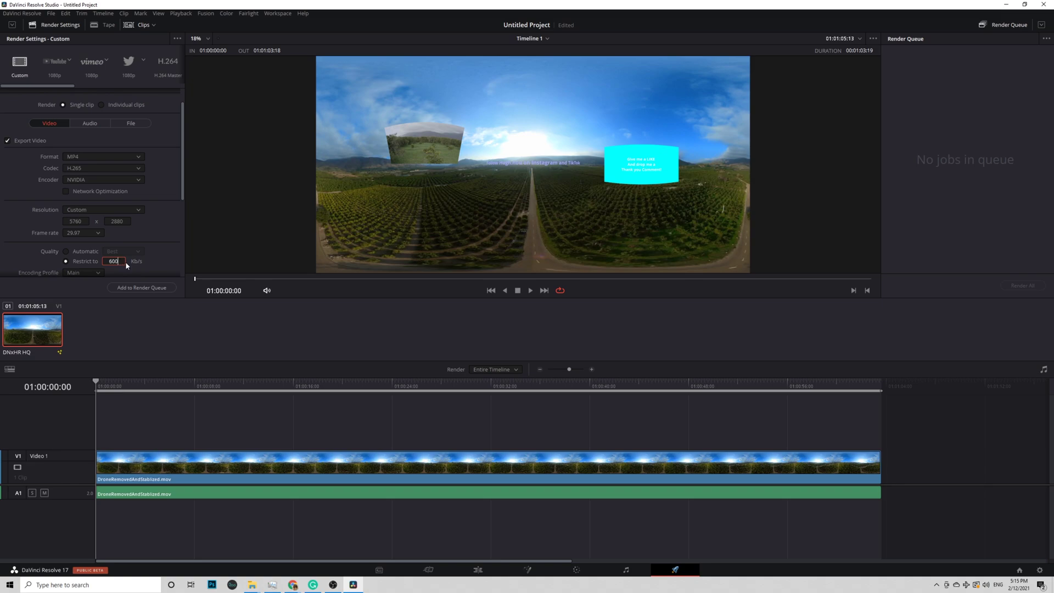
{"action": "scroll", "coordinate": [152, 257], "scroll_direction": "down", "scroll_amount": 3}
{"action": "left_click", "coordinate": [91, 198]}
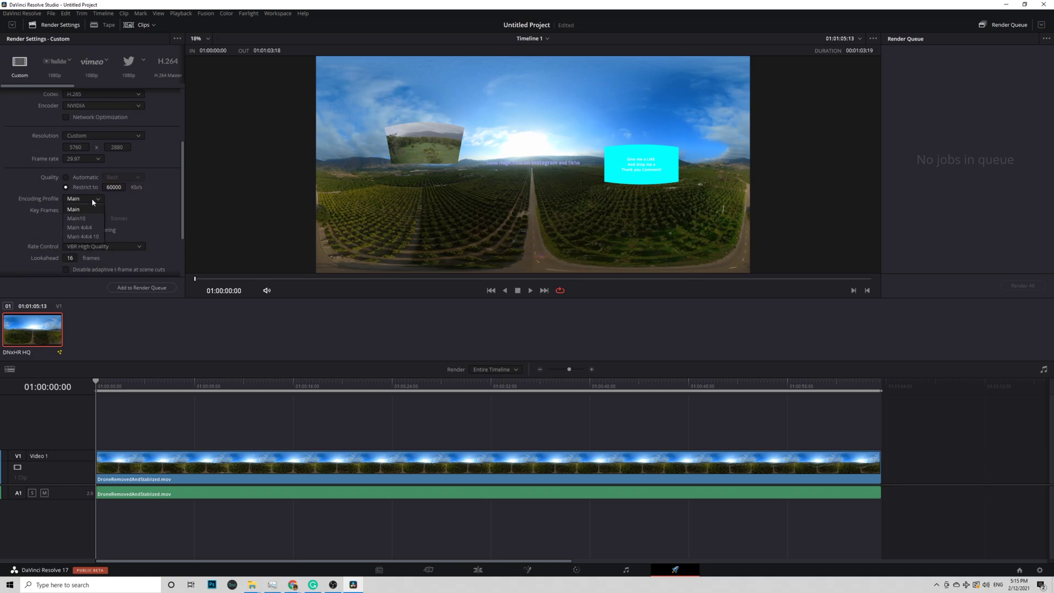
{"action": "left_click", "coordinate": [77, 235]}
{"action": "scroll", "coordinate": [22, 262], "scroll_direction": "down", "scroll_amount": 3}
{"action": "scroll", "coordinate": [76, 257], "scroll_direction": "down", "scroll_amount": 4}
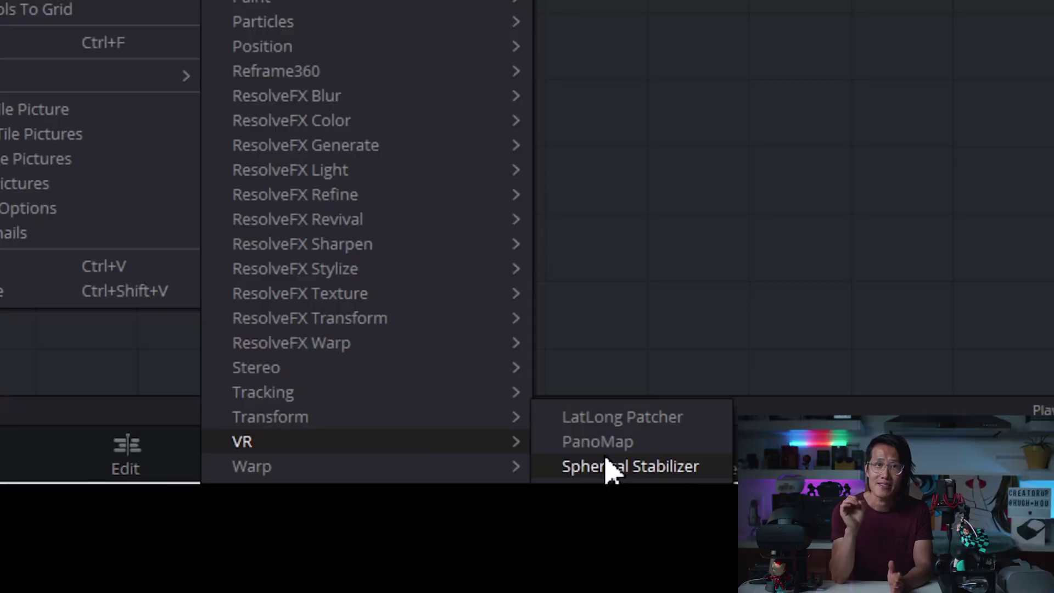
Step: Add a SphericalStabilizer1 node to the 360 footage with Stabilize Strength at 1.0
{"action": "left_click", "coordinate": [610, 467]}
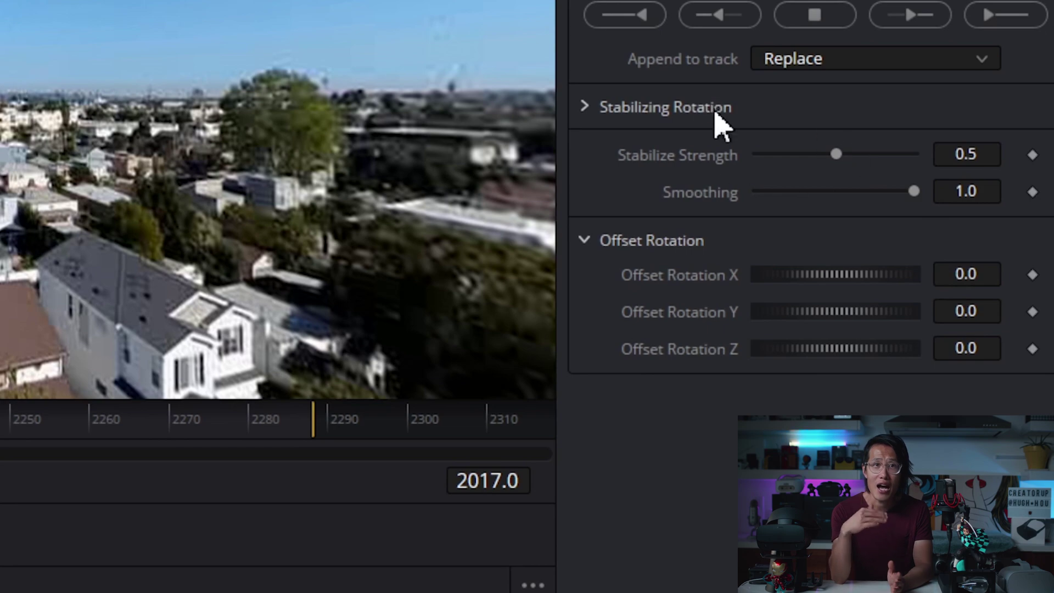
{"action": "left_click_drag", "start_coordinate": [836, 154], "coordinate": [914, 154]}
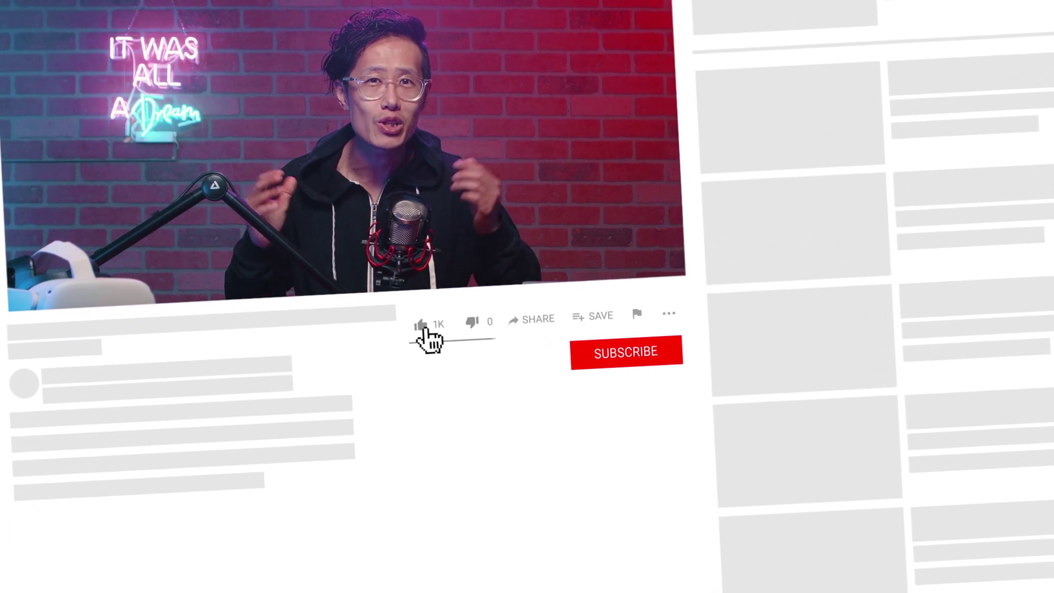
Step: Like the video, subscribe to the channel and switch on the notification bell
{"action": "left_click", "coordinate": [450, 396]}
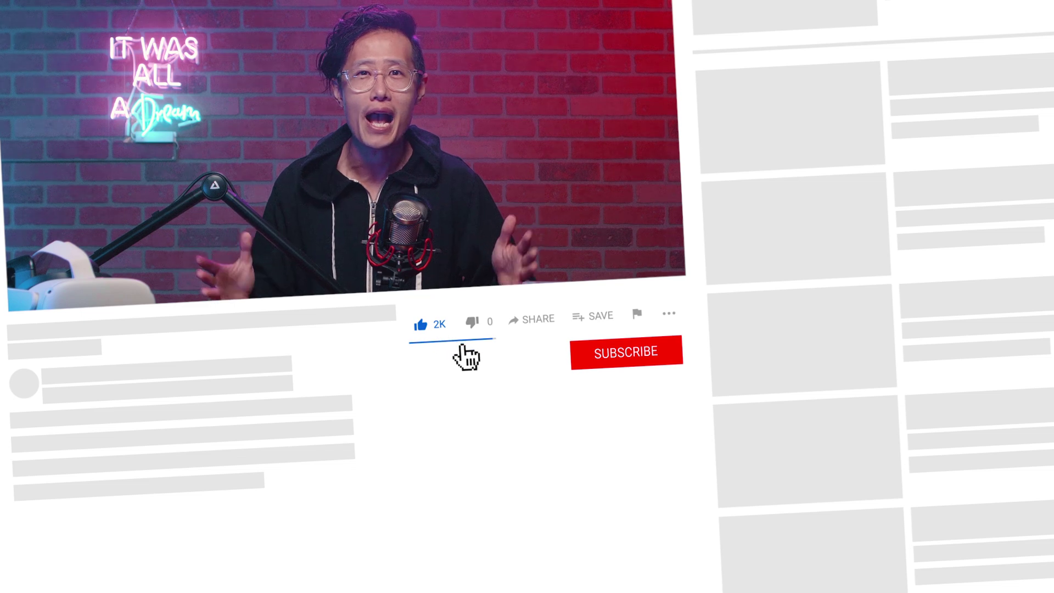
{"action": "left_click", "coordinate": [637, 354]}
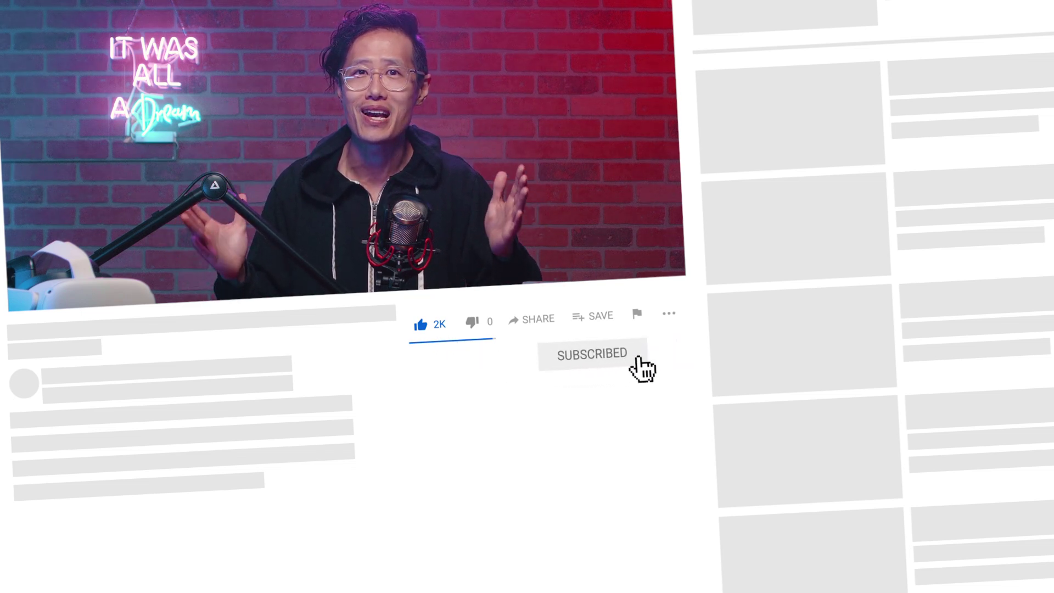
{"action": "left_click", "coordinate": [658, 353]}
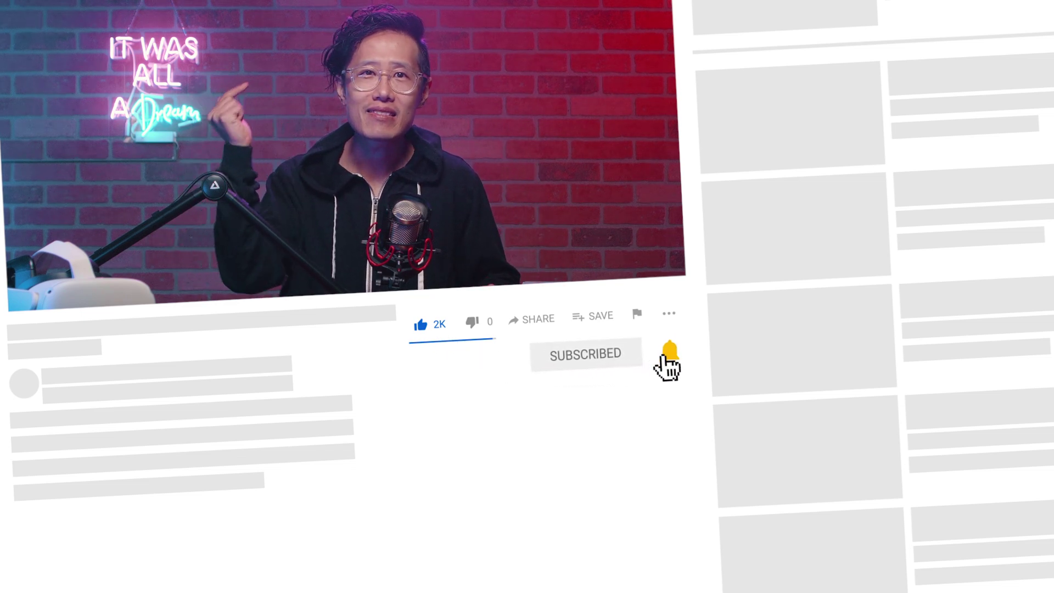